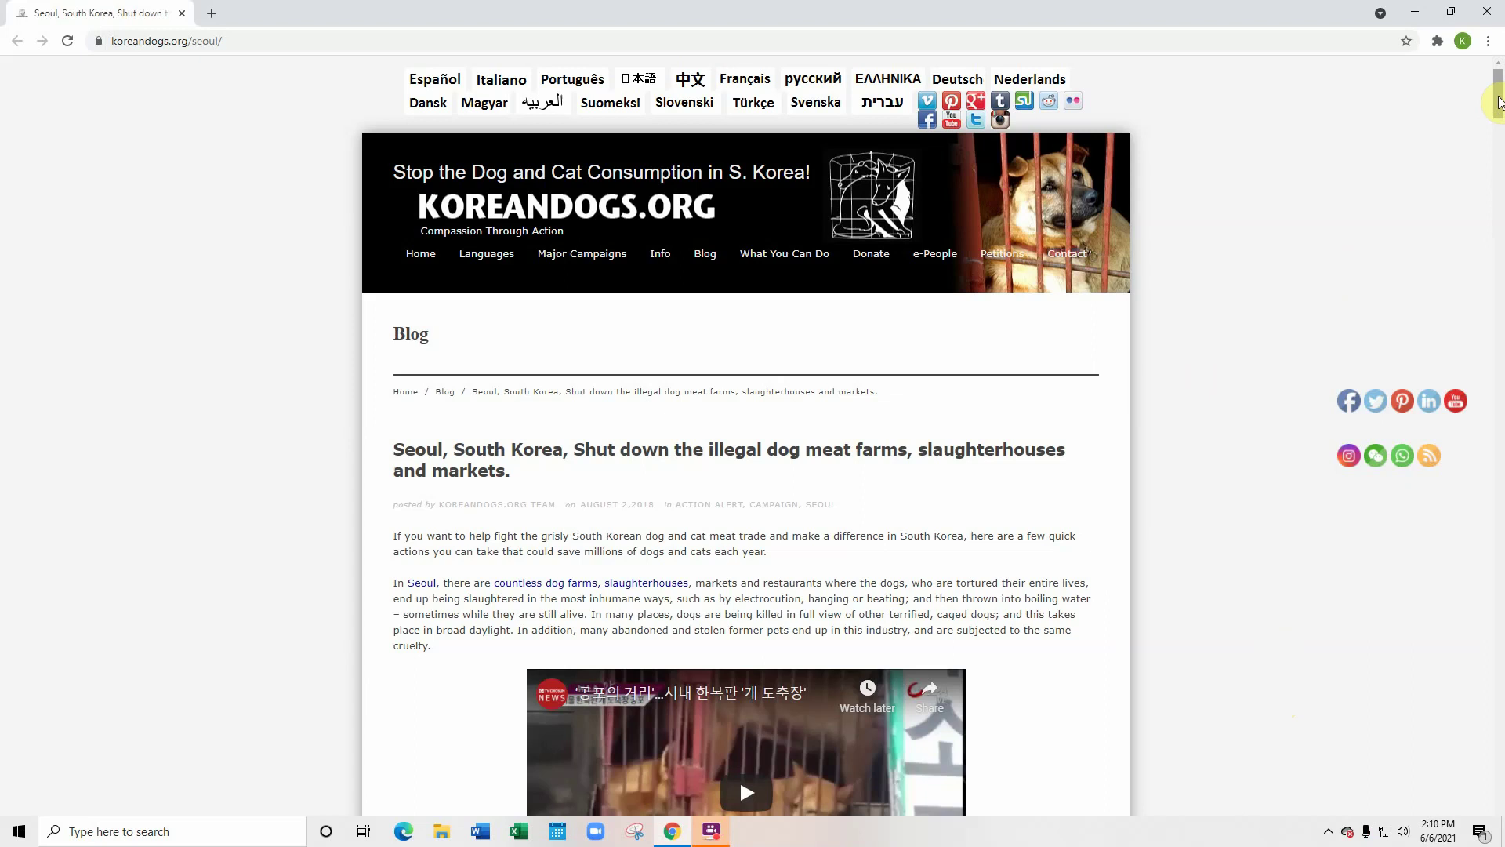
- Scroll KoreanDogs.org down to Call for Action and follow the HERE link to e-People
scroll(1497, 102, down, 13)
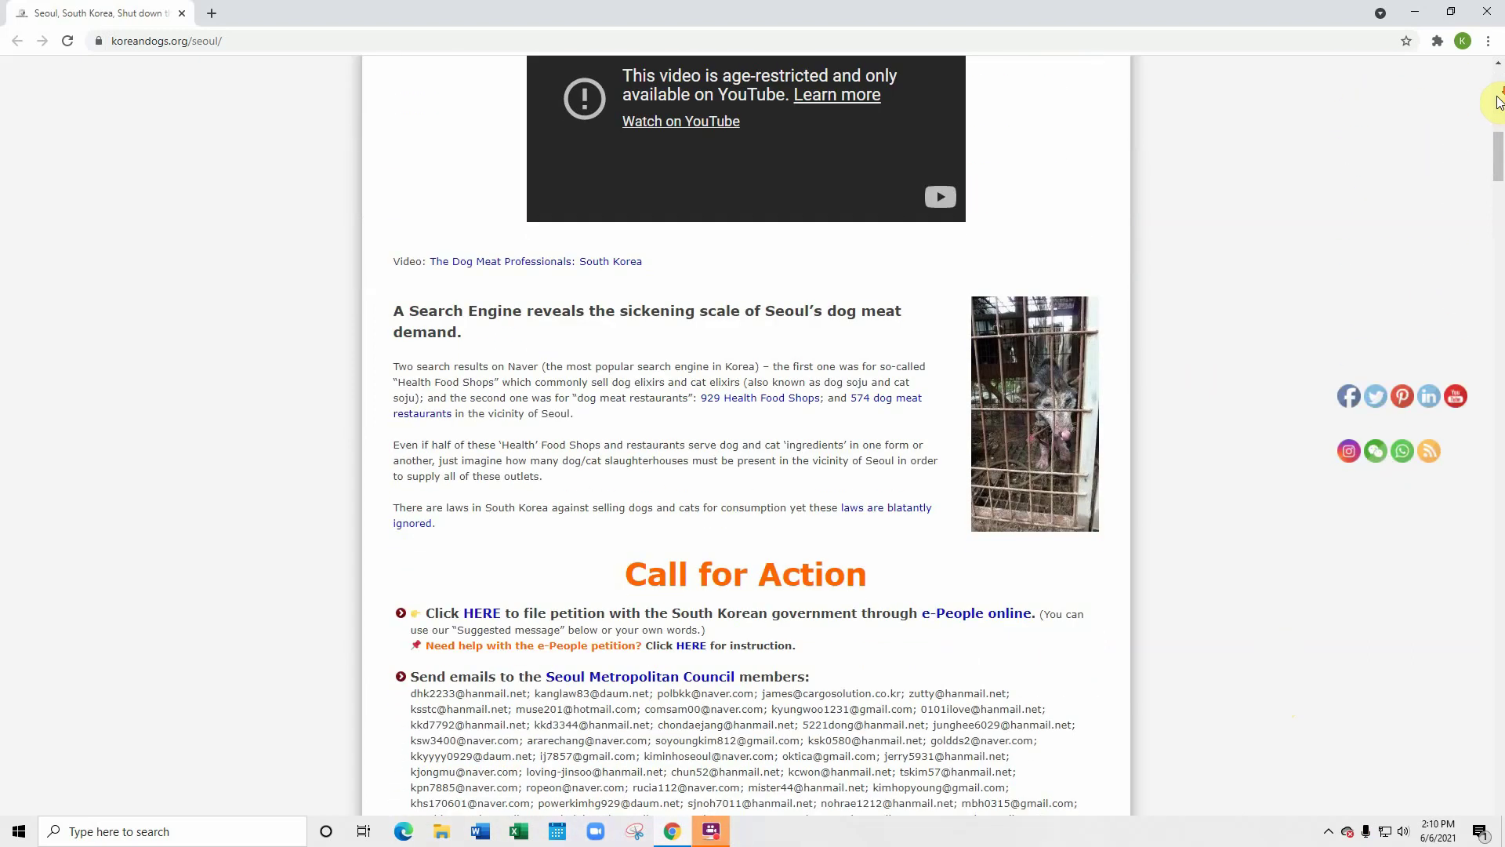
scroll(1493, 157, down, 1)
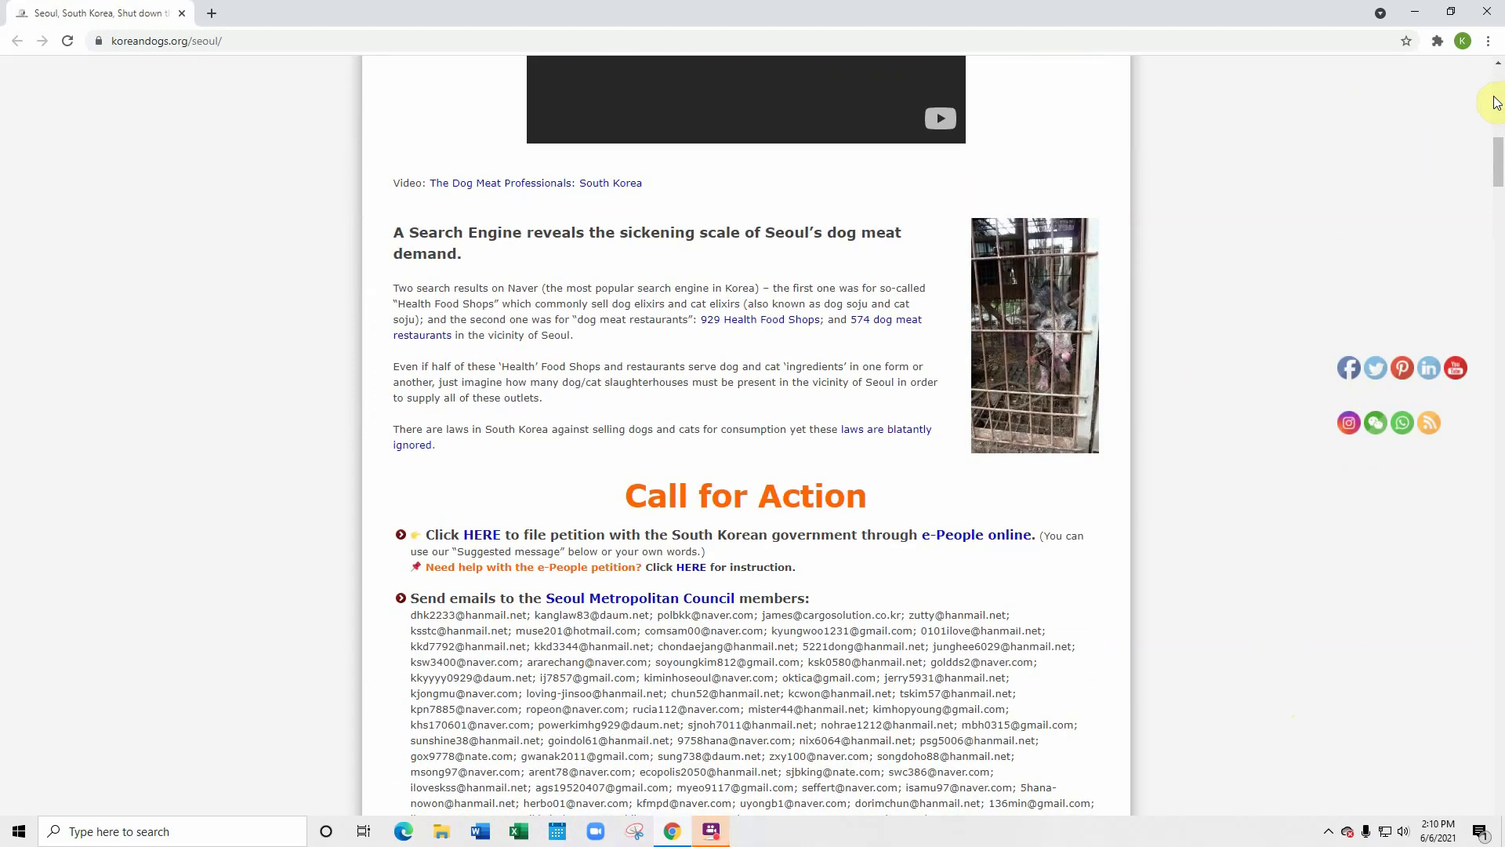
click(482, 536)
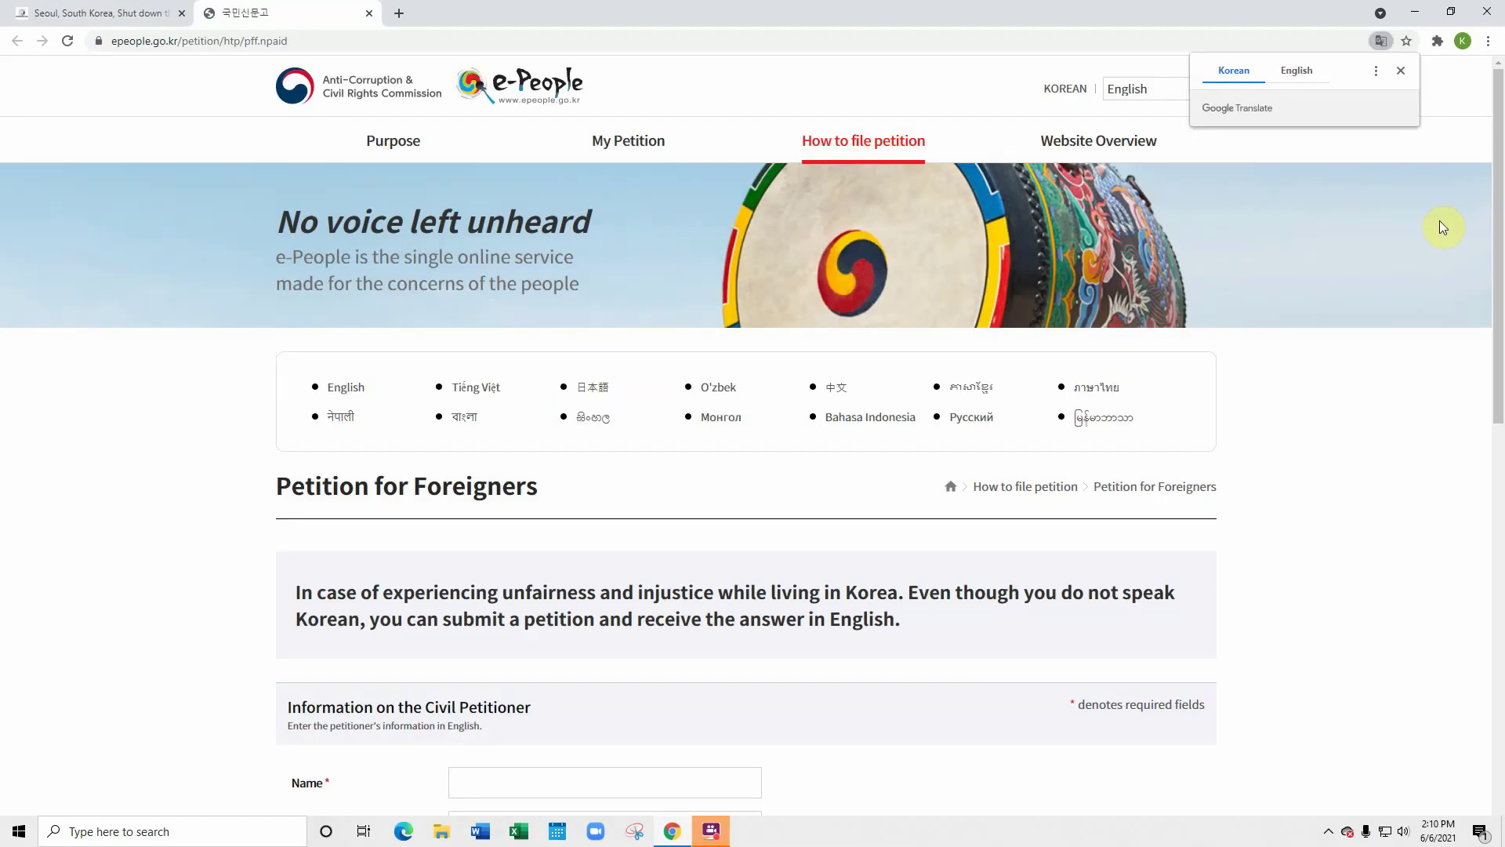
- Restore the browser and move the e-People tab into its own resized window on the right
mouse_move(1499, 144)
mouse_down()
mouse_move(1497, 417)
mouse_move(1495, 168)
mouse_up()
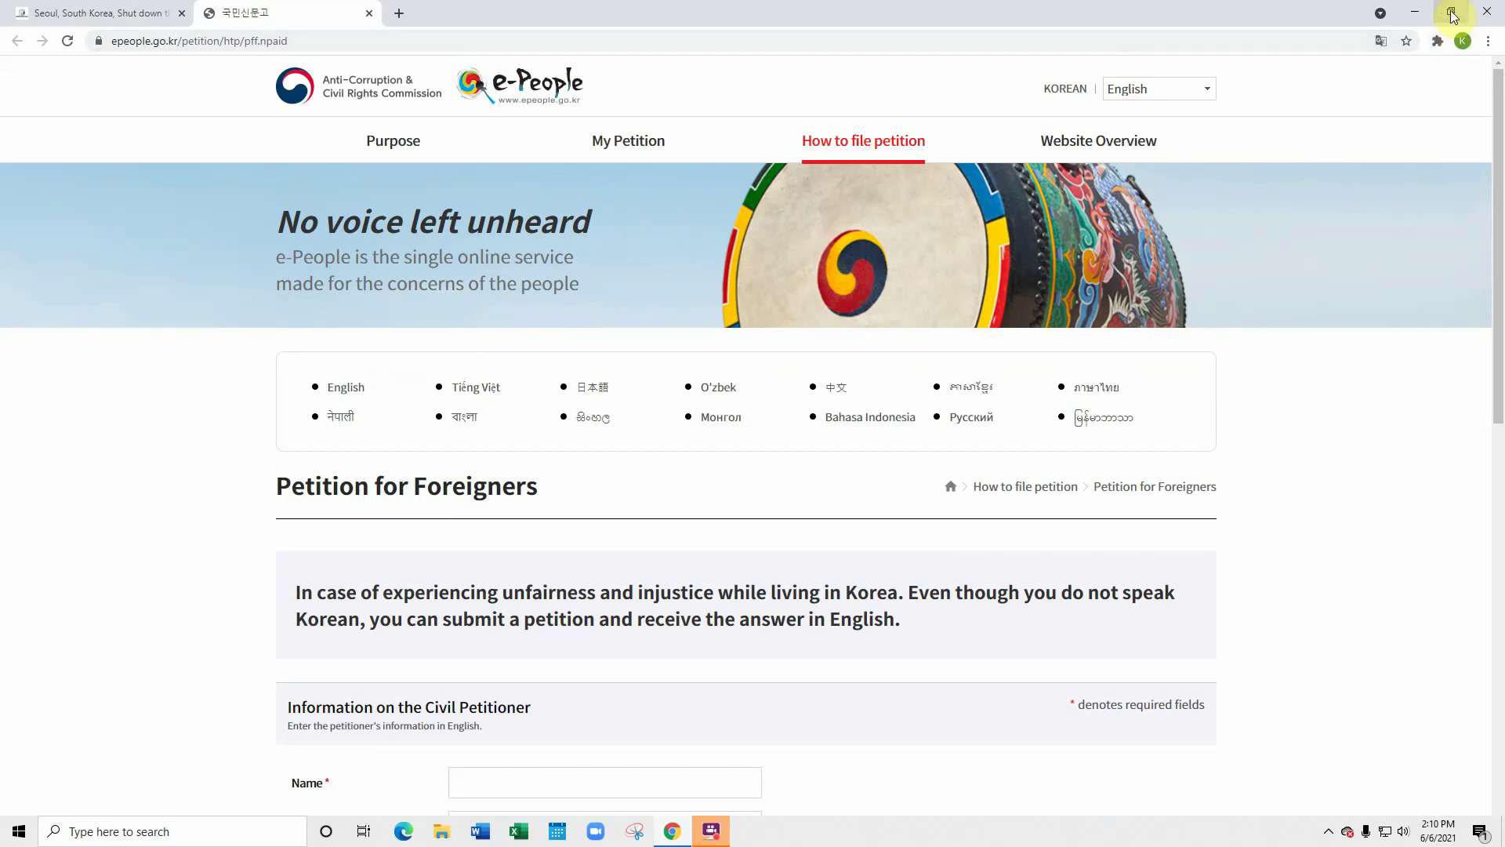
click(1452, 13)
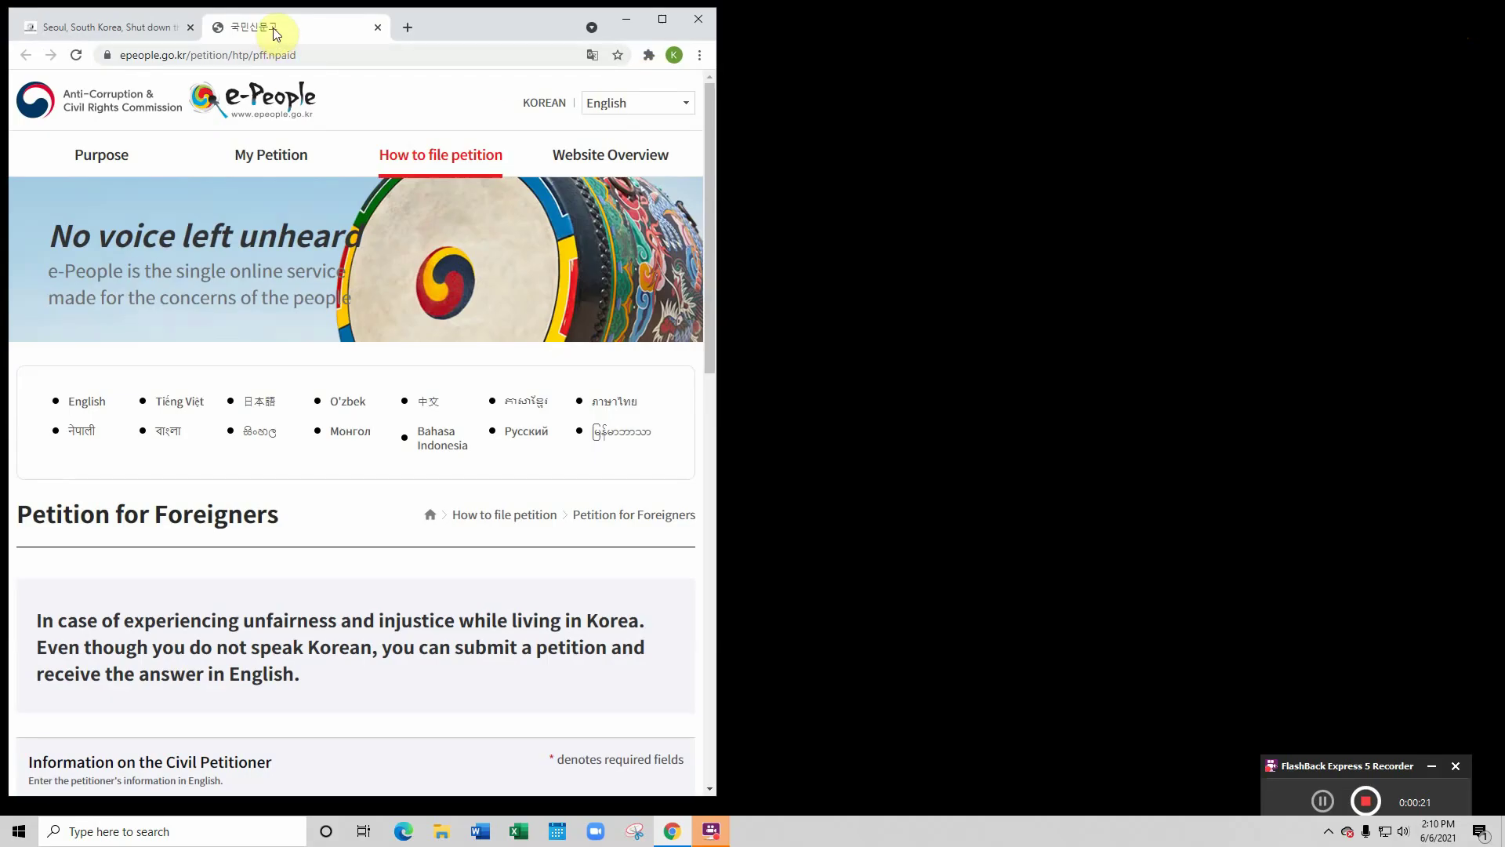
drag(274, 33, 854, 25)
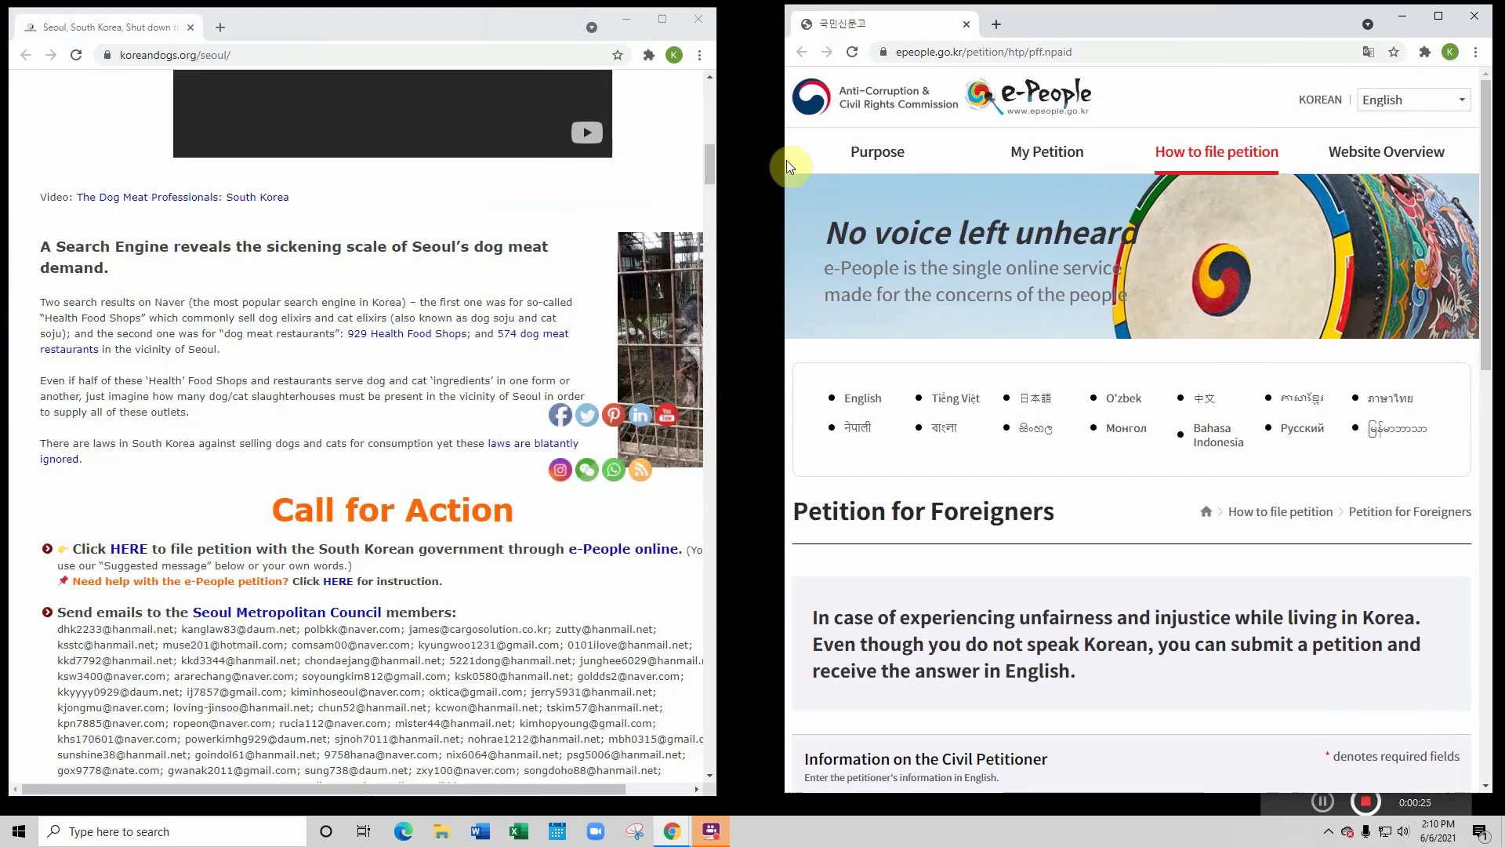
drag(785, 161, 738, 185)
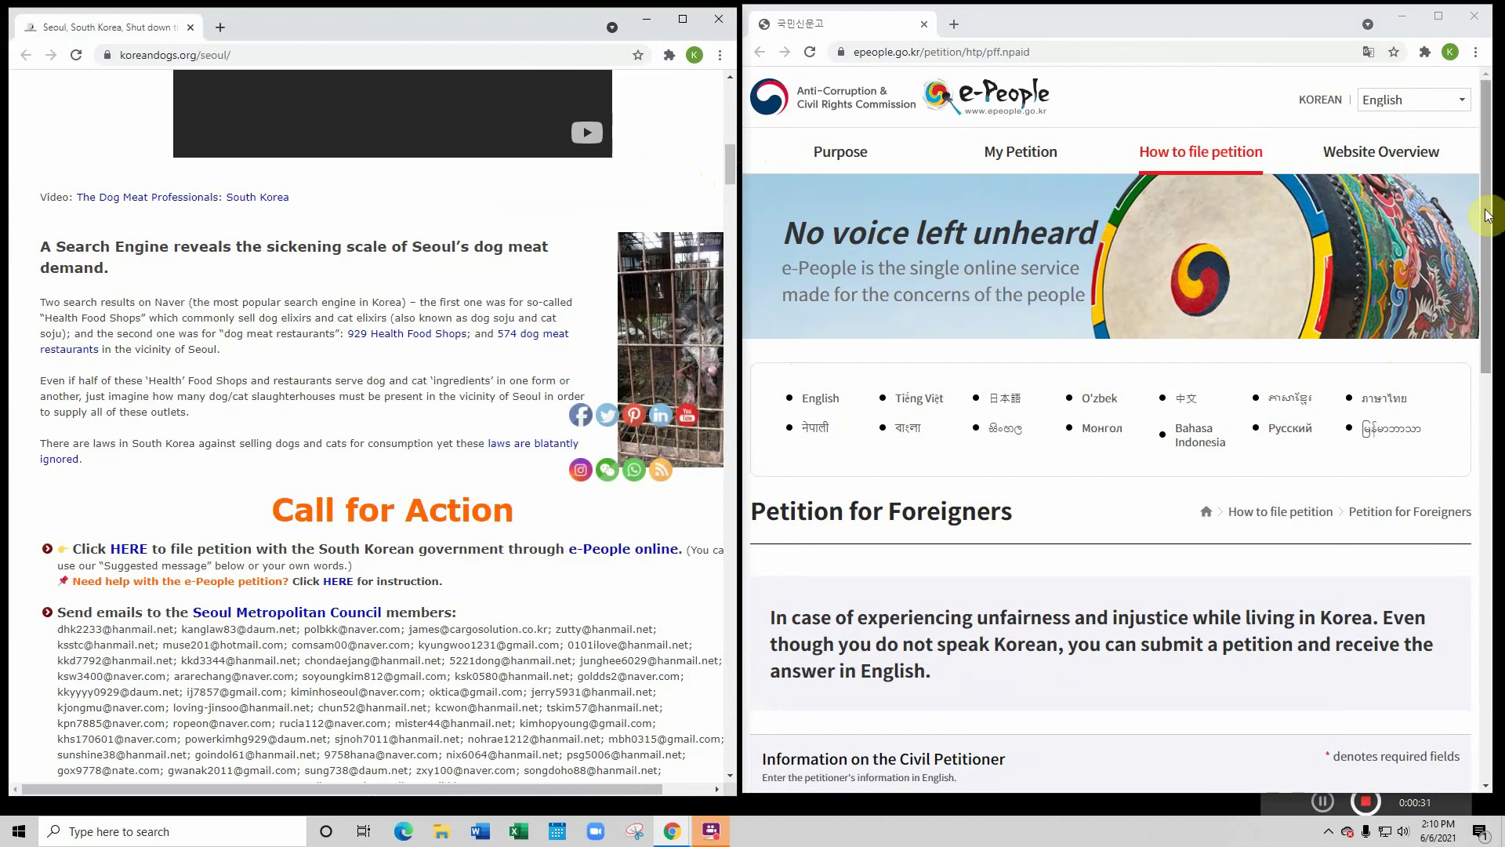
- Enter the petitioner's name in the Name field
drag(1488, 211, 1487, 381)
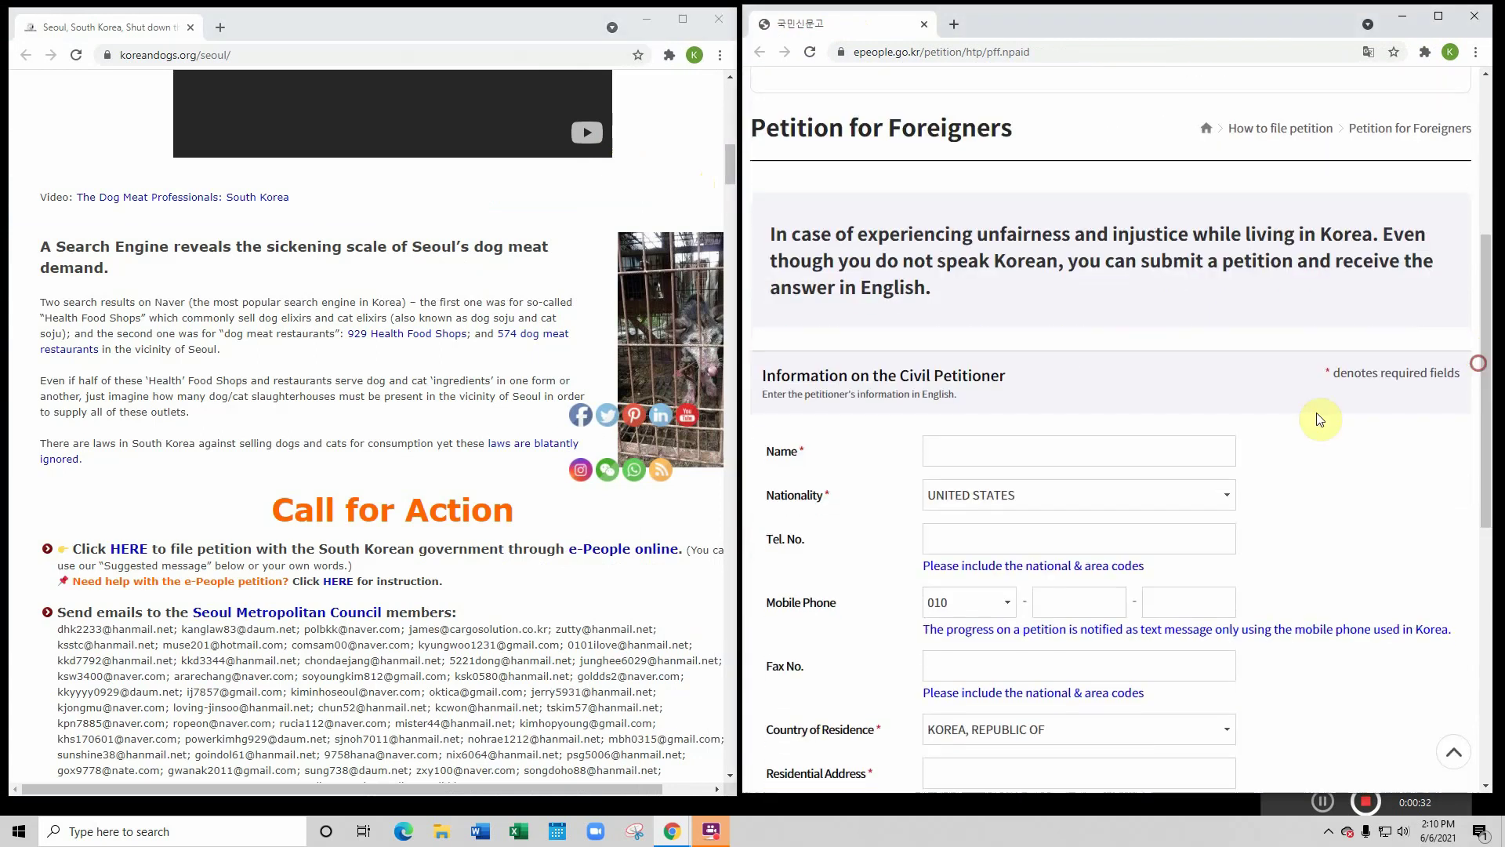
click(954, 446)
text(Giny Woo)
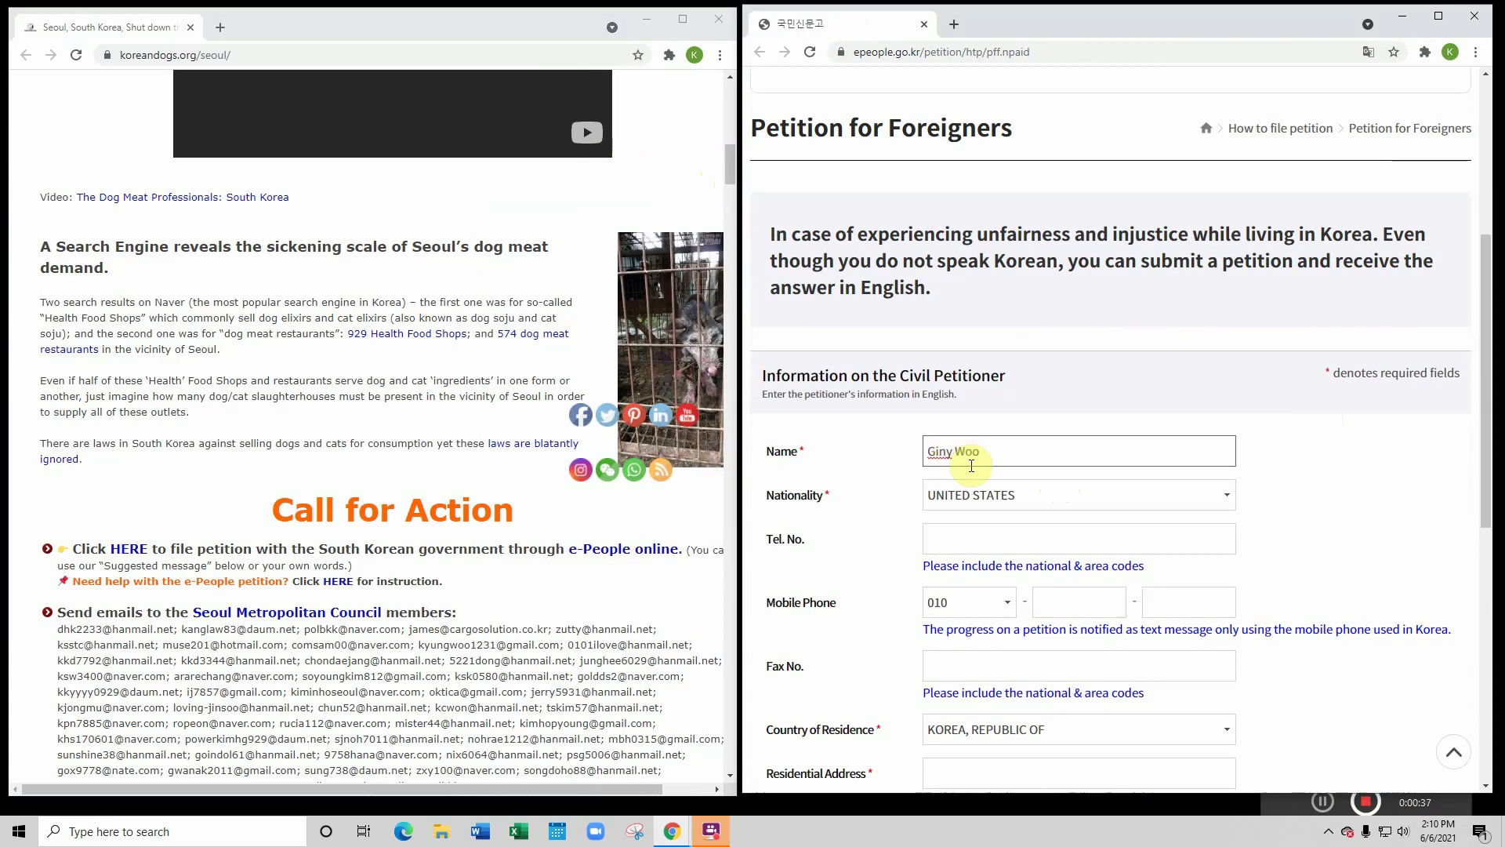
- Confirm UNITED STATES as the petitioner's Nationality
scroll(1339, 478, down, 2)
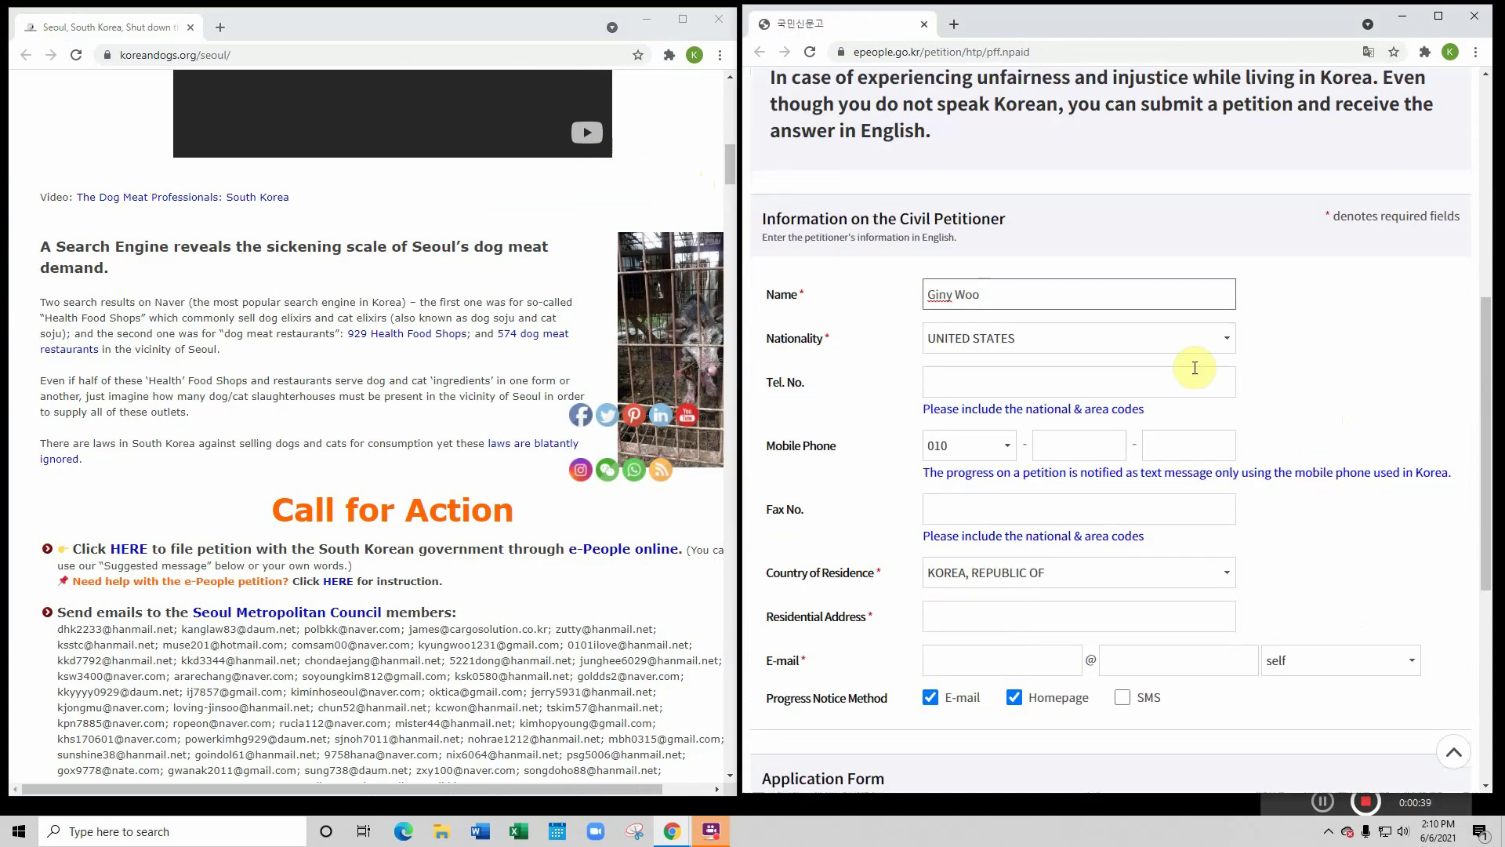
click(1228, 341)
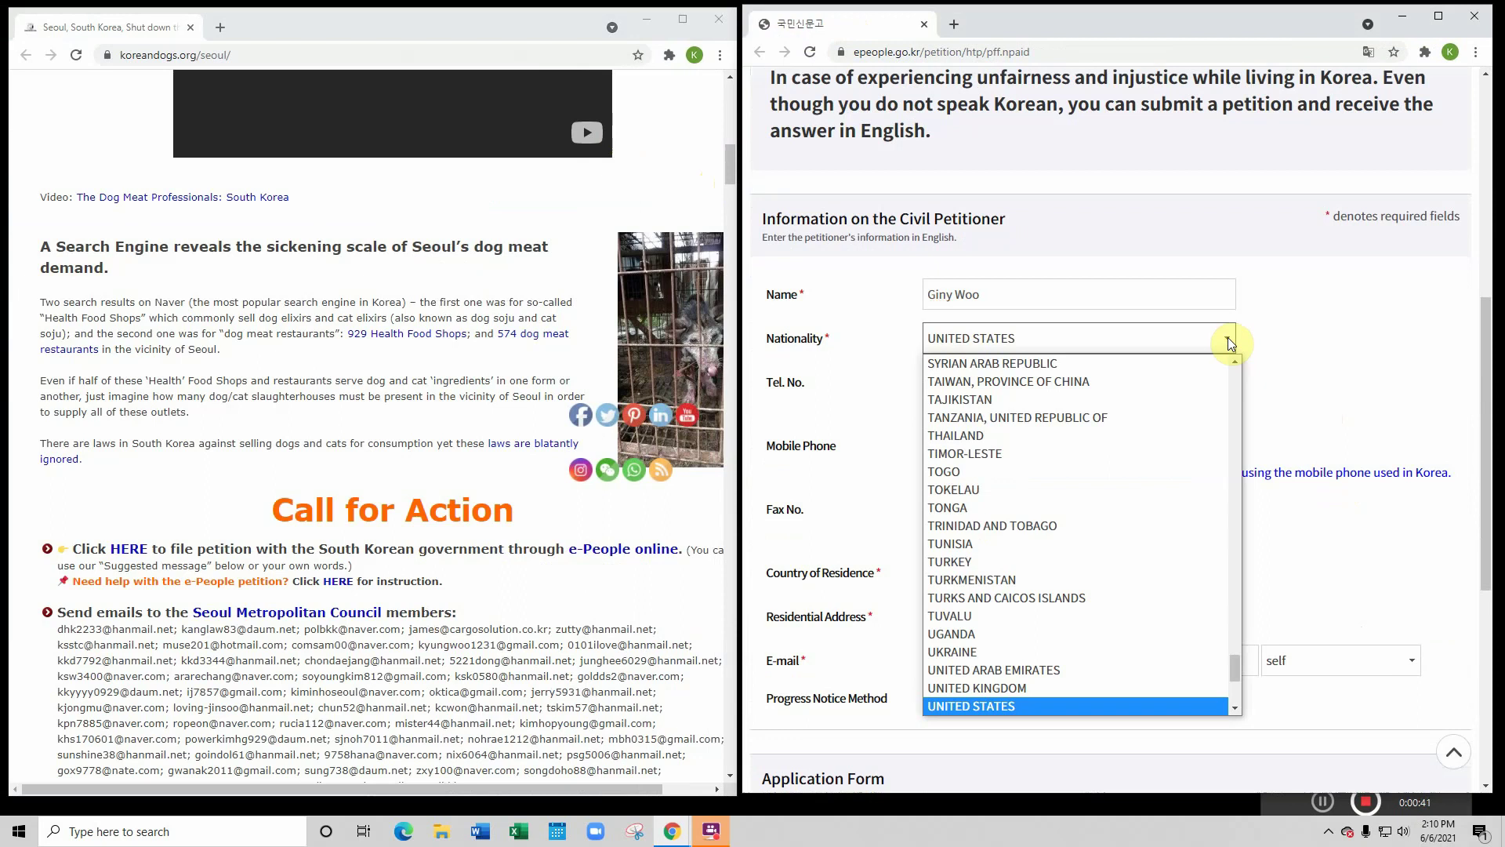
click(1227, 339)
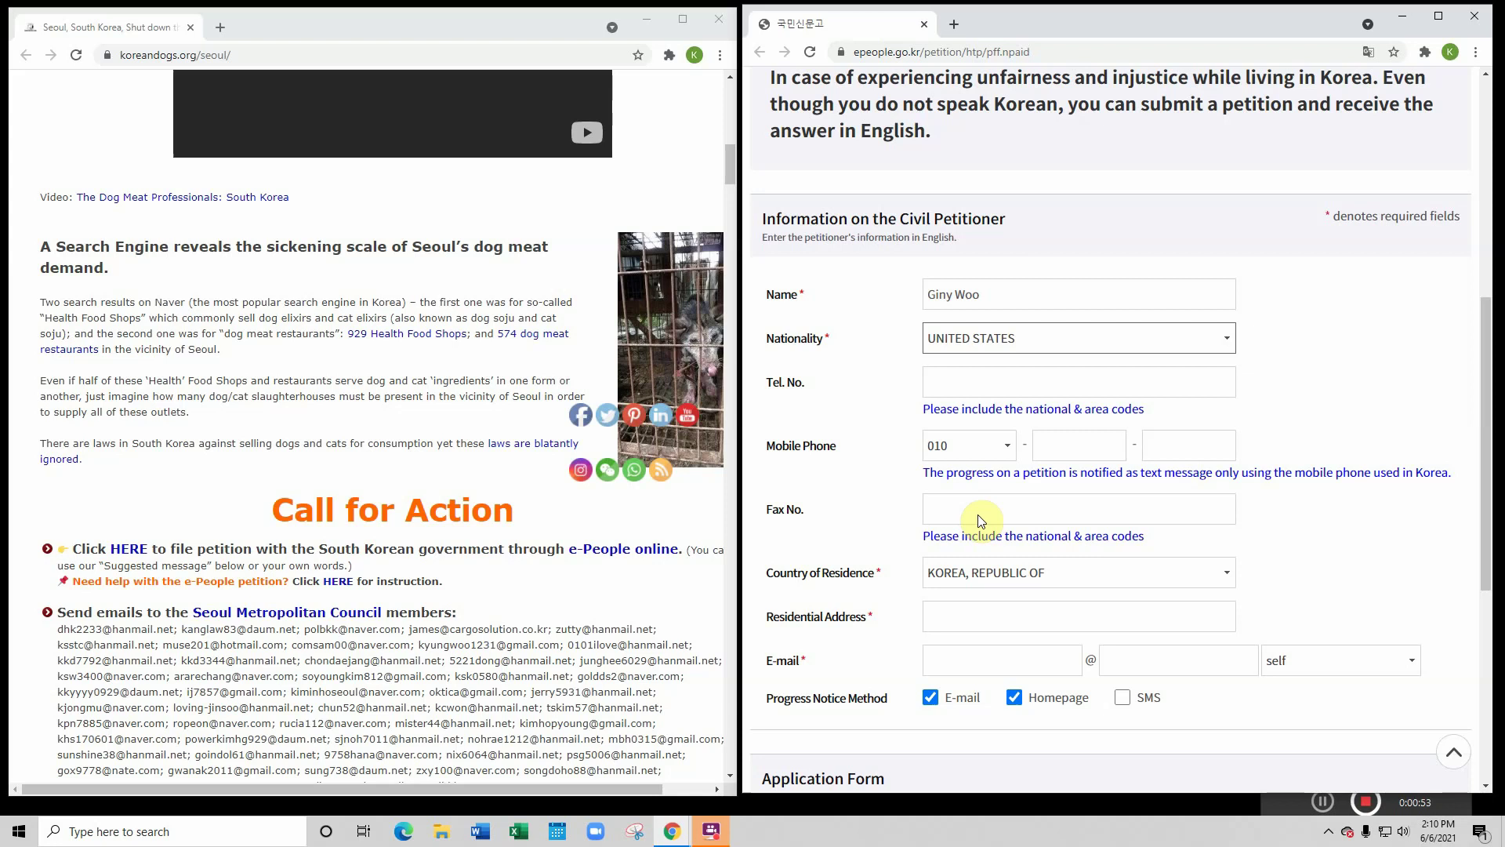
drag(1487, 419, 1482, 470)
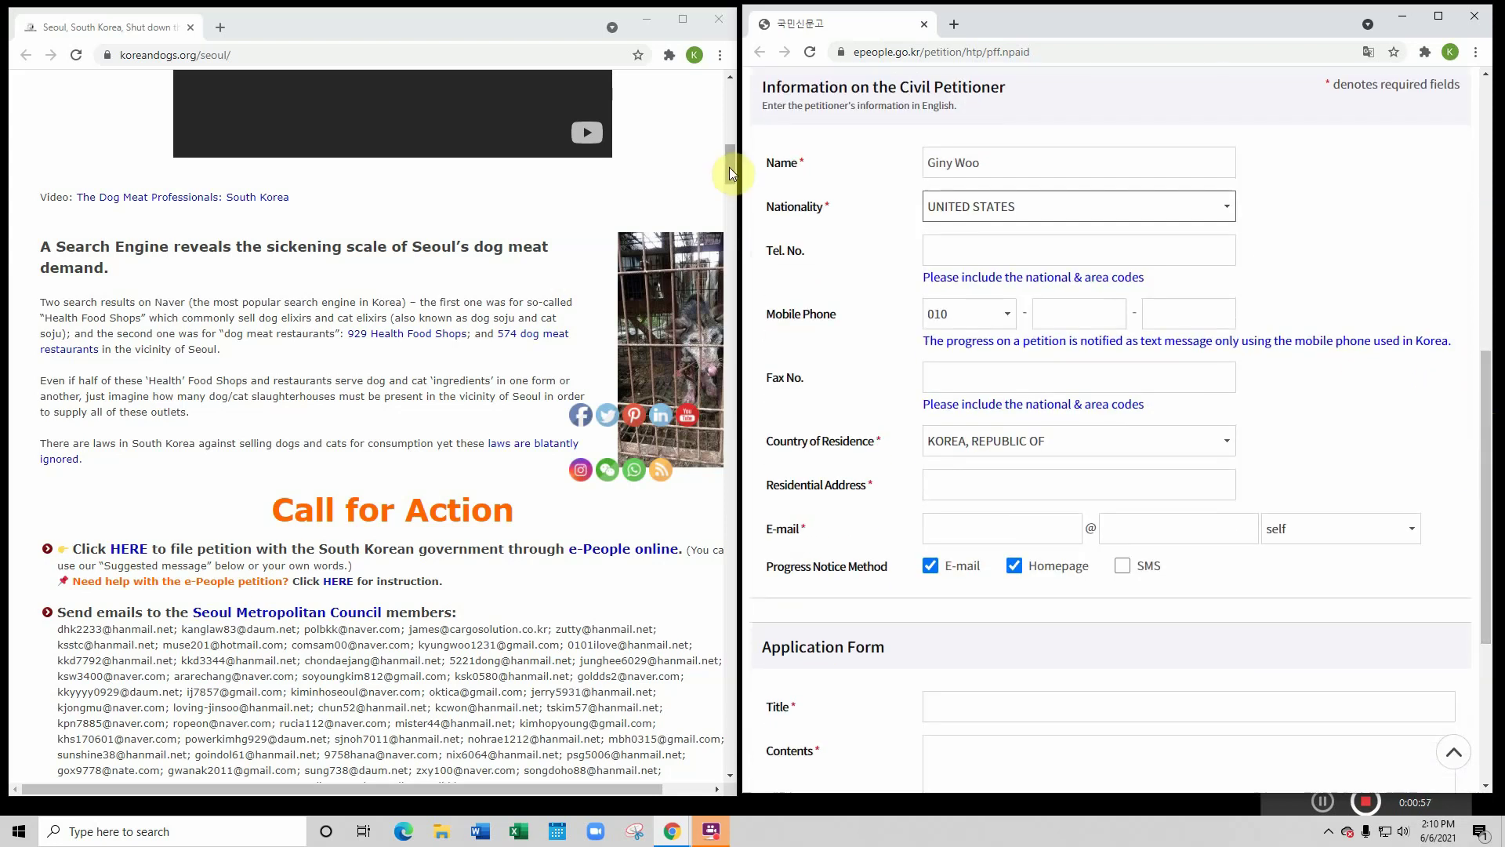
drag(729, 167, 723, 184)
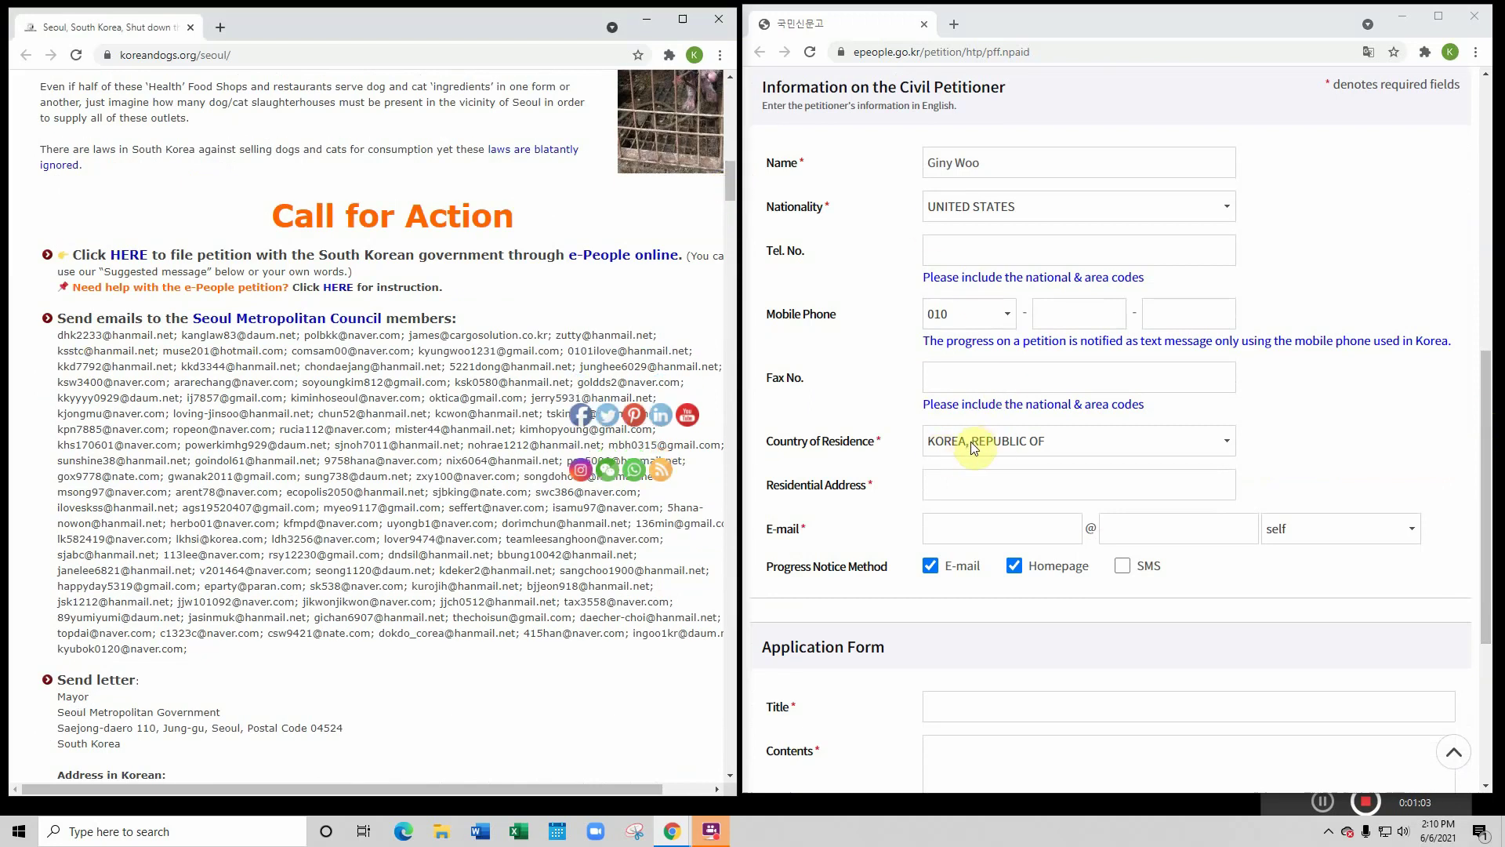
- Set Country of Residence to UNITED STATES
click(974, 446)
click(979, 449)
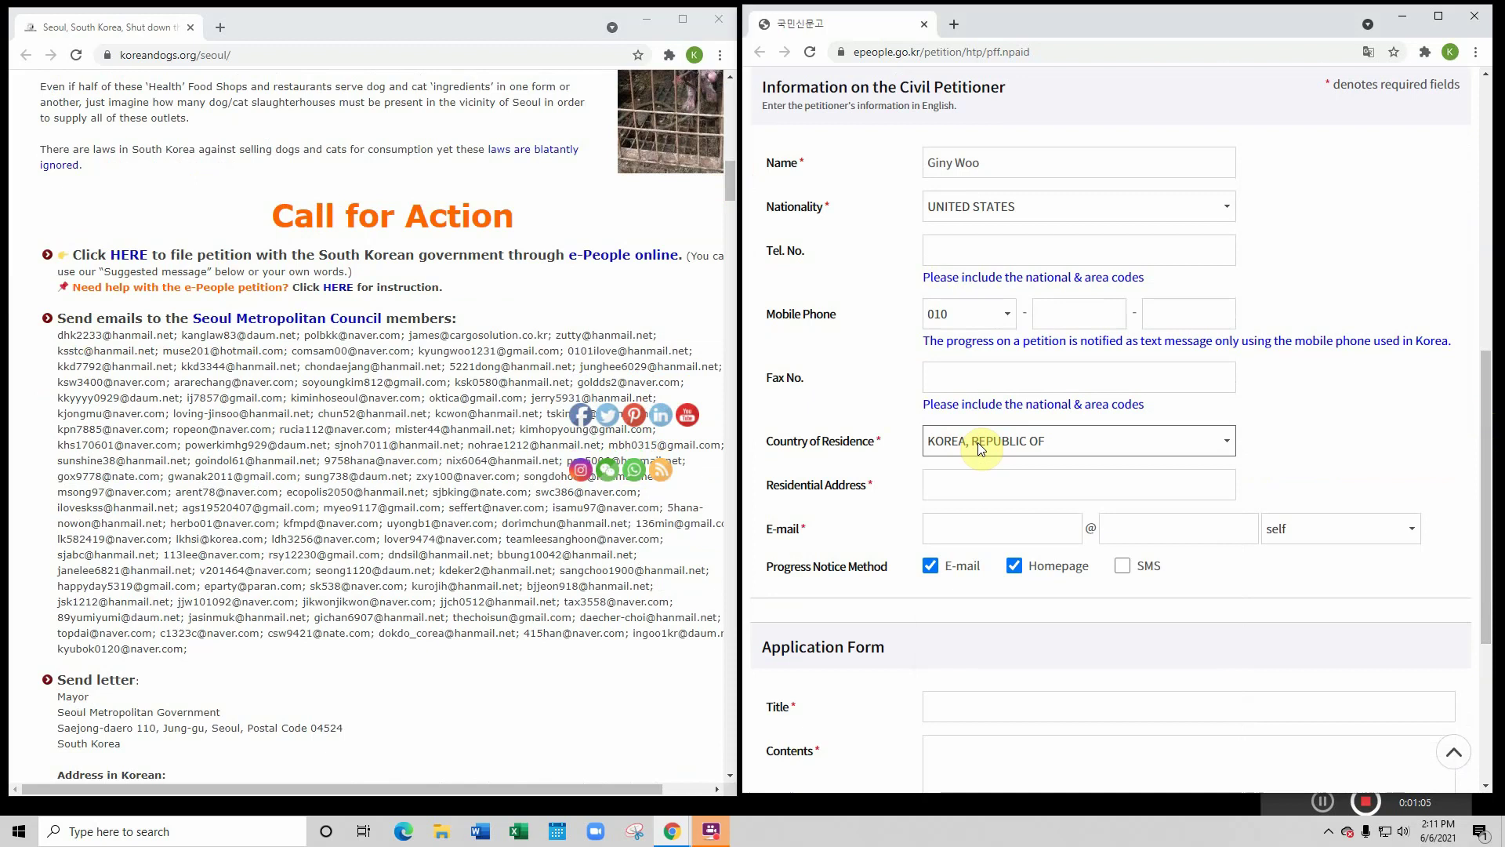
text(uni)
click(976, 441)
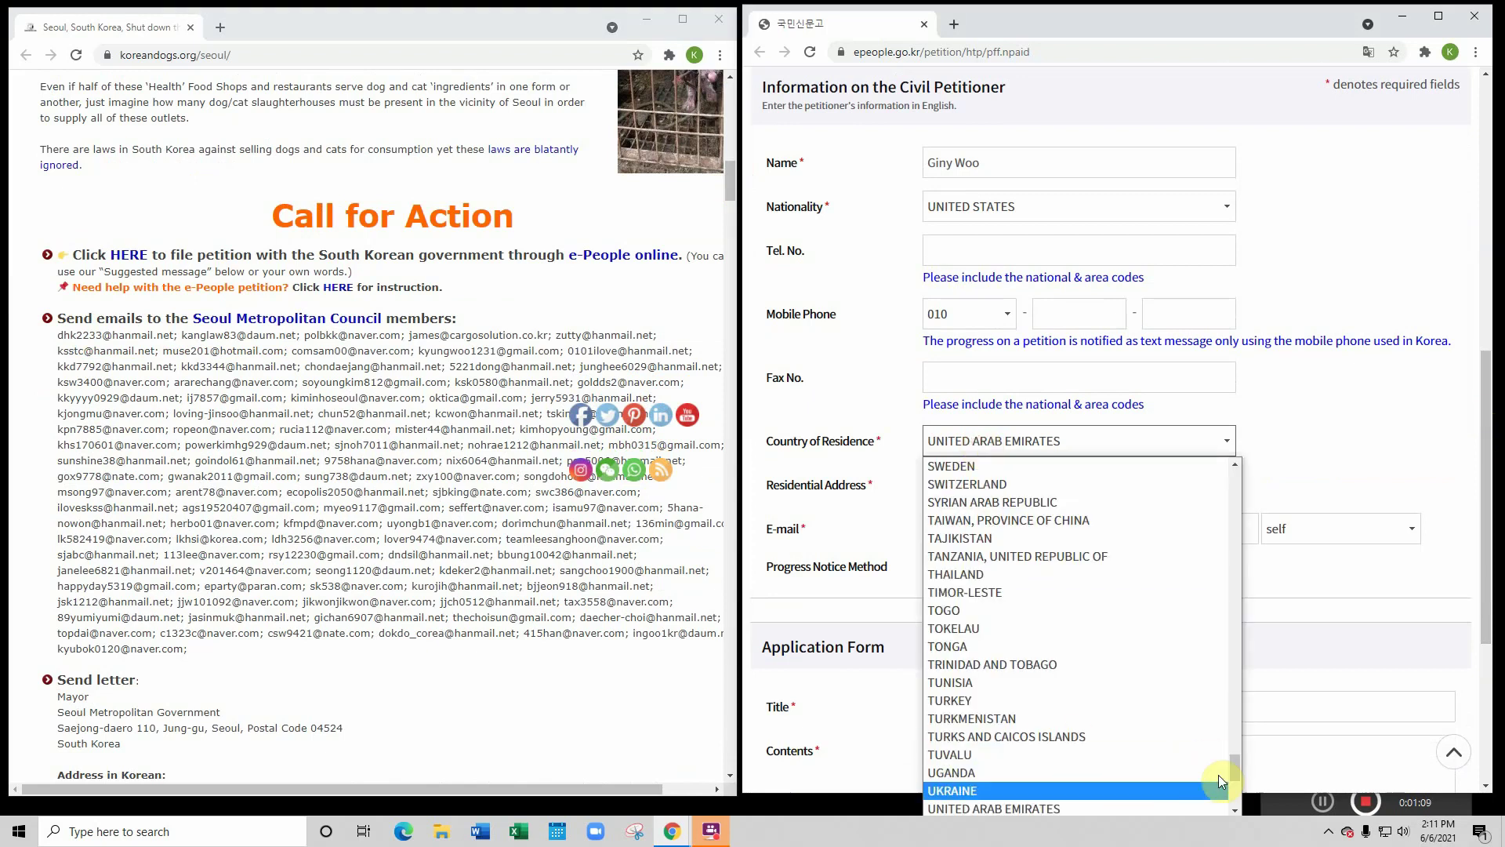
scroll(1231, 805, down, 2)
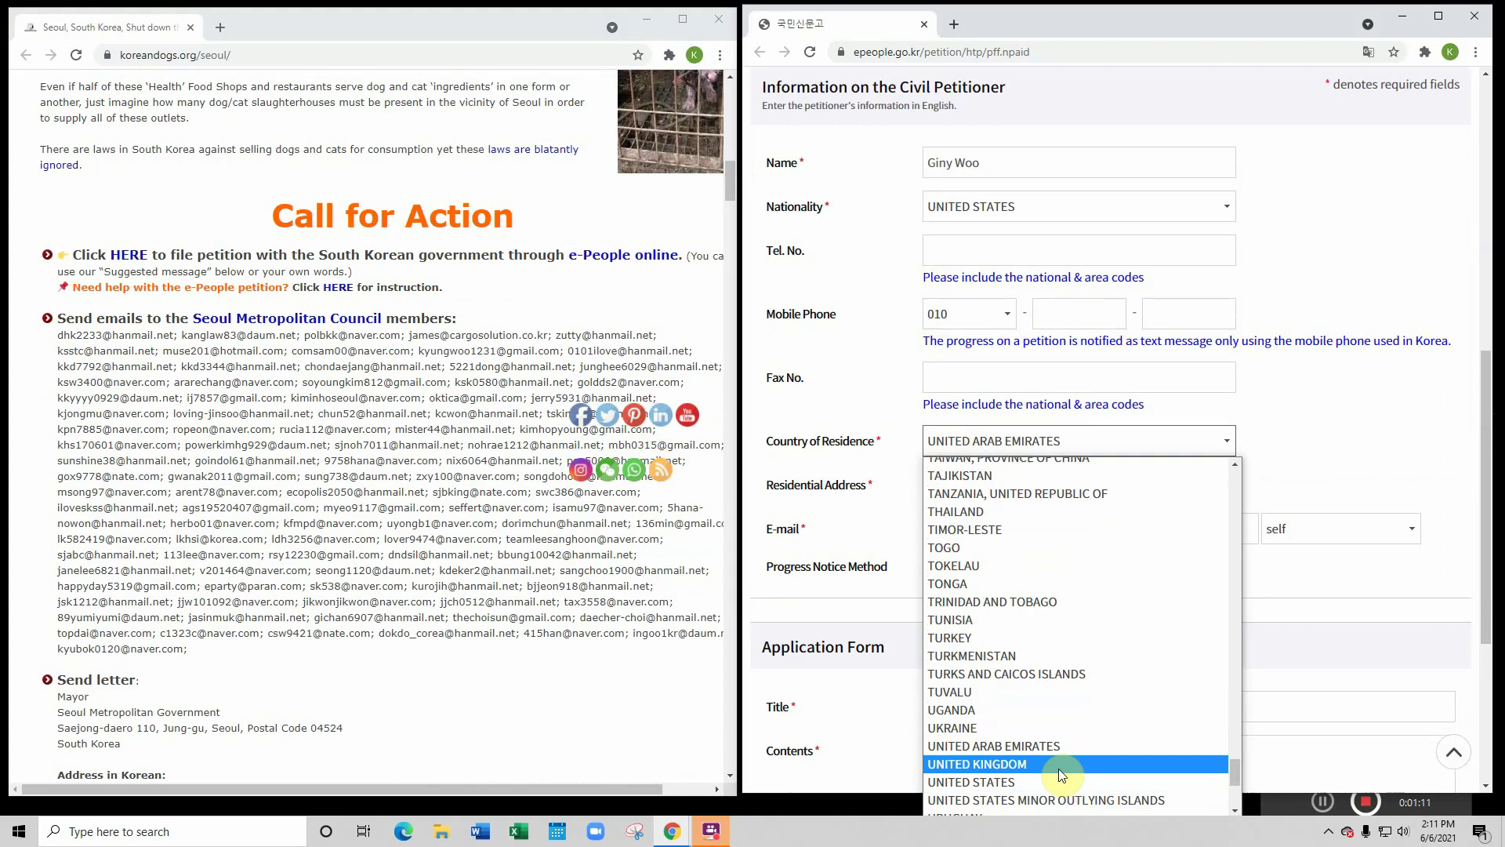
click(1060, 781)
- Fill in the residential address and the petitioner's e-mail address
click(955, 482)
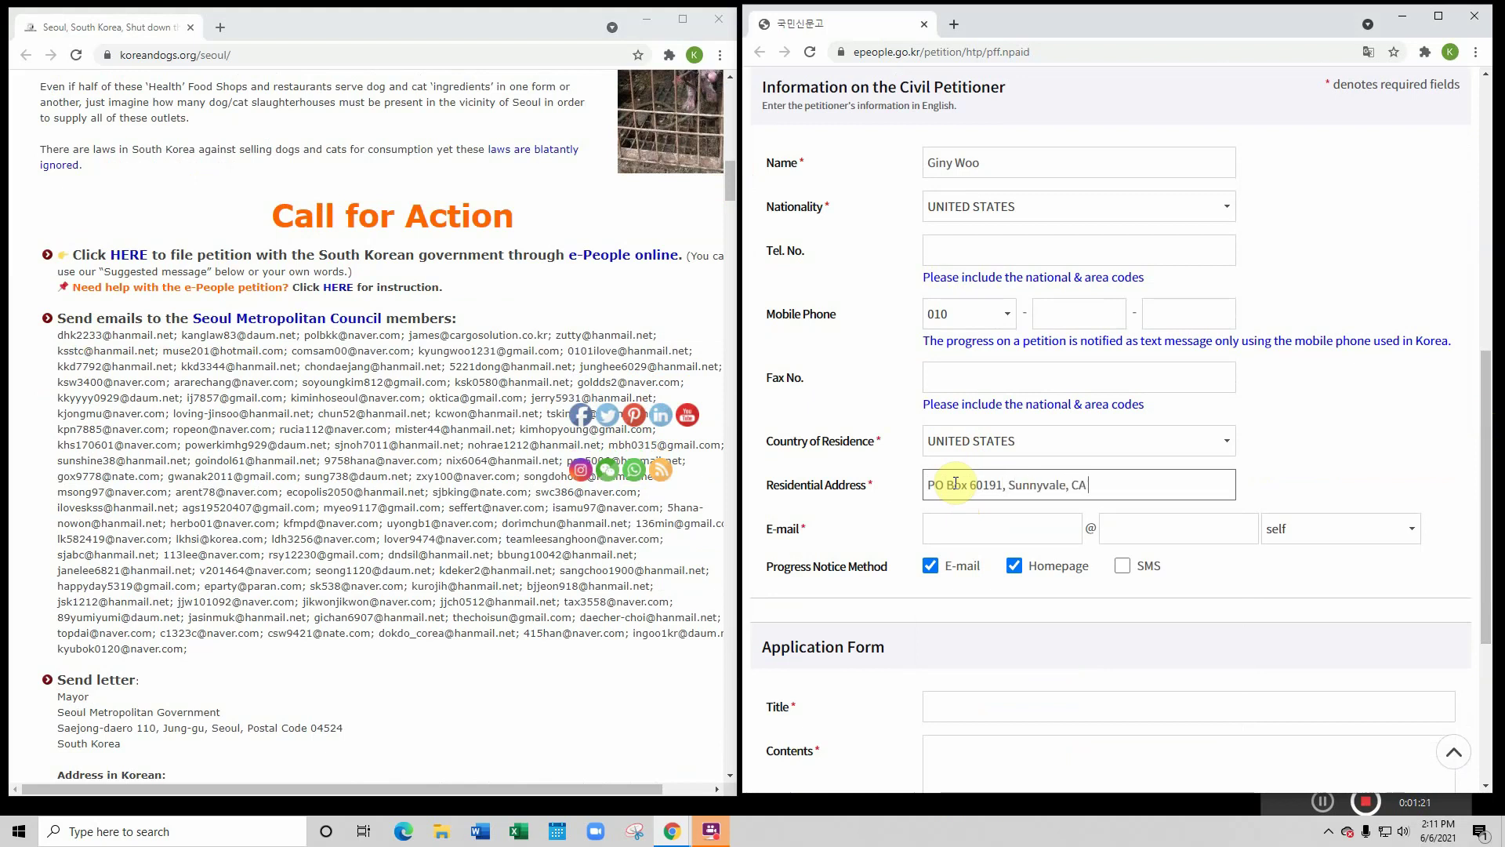
click(947, 529)
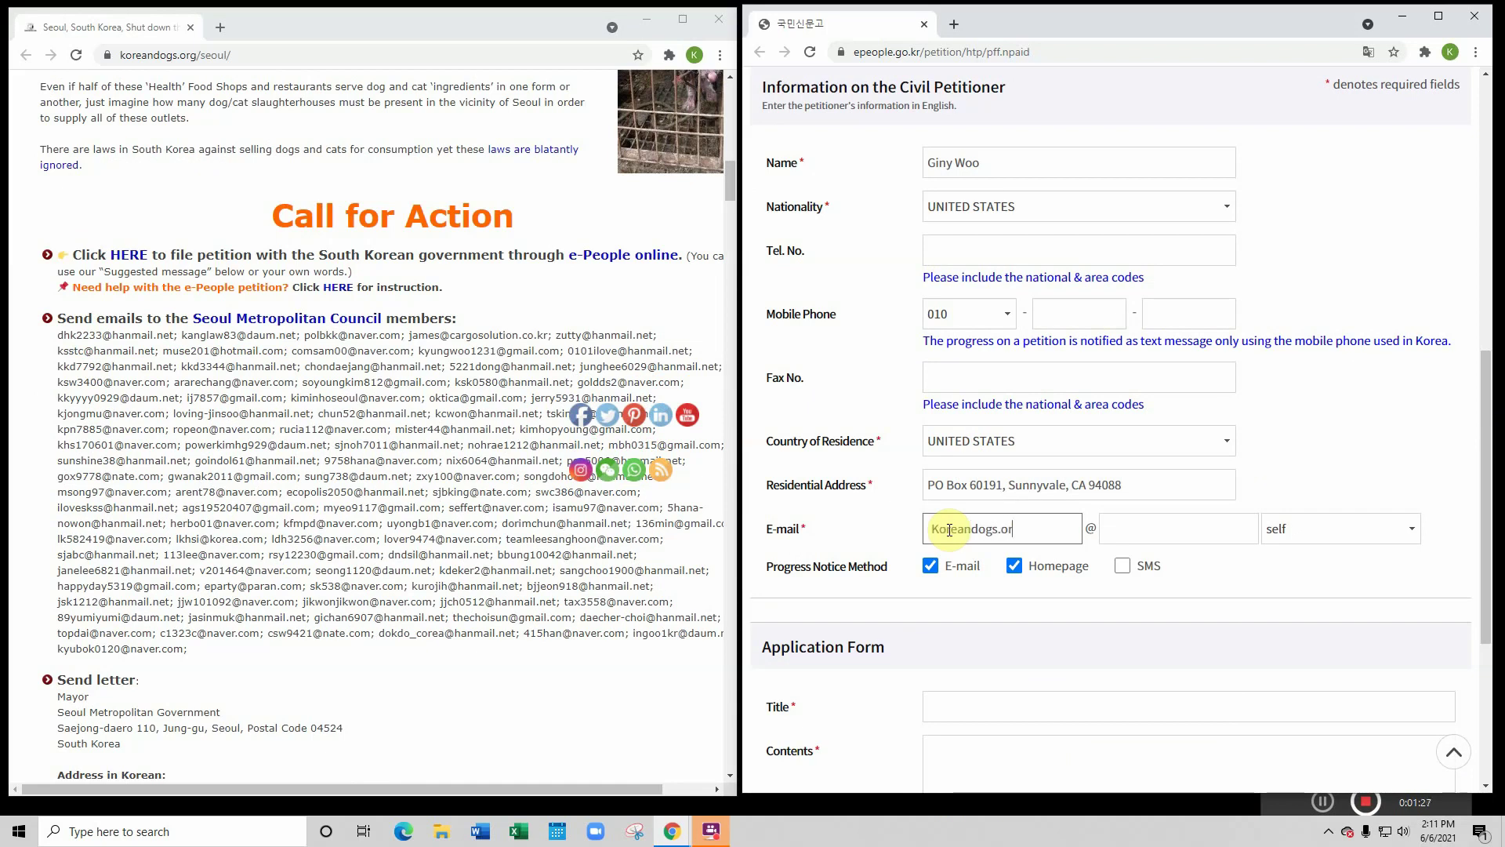
key(Tab)
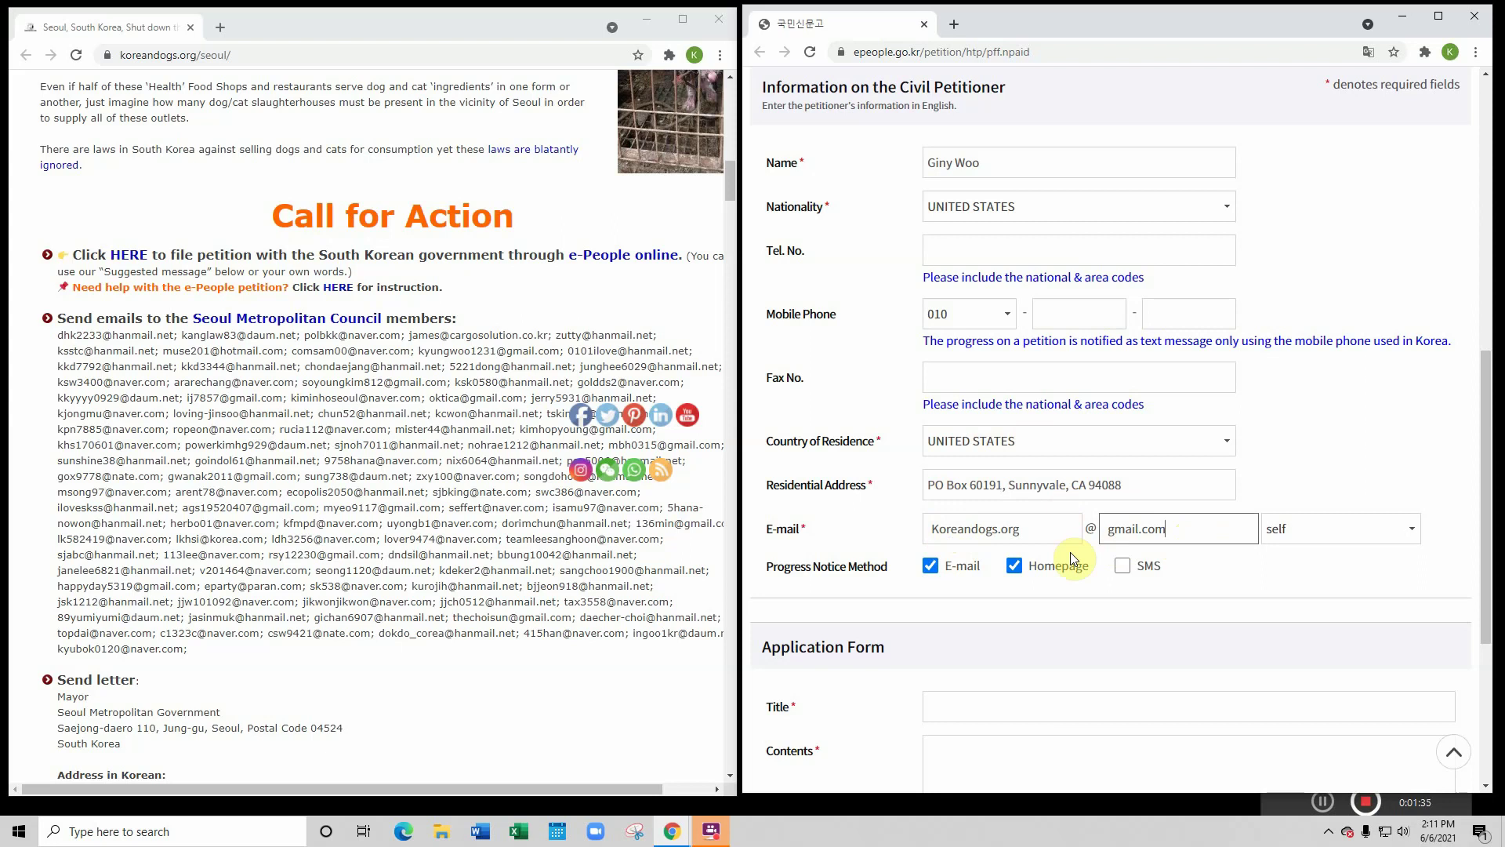
- Scroll the form to Application Form and the campaign page to the Suggested message box
scroll(1398, 480, down, 2)
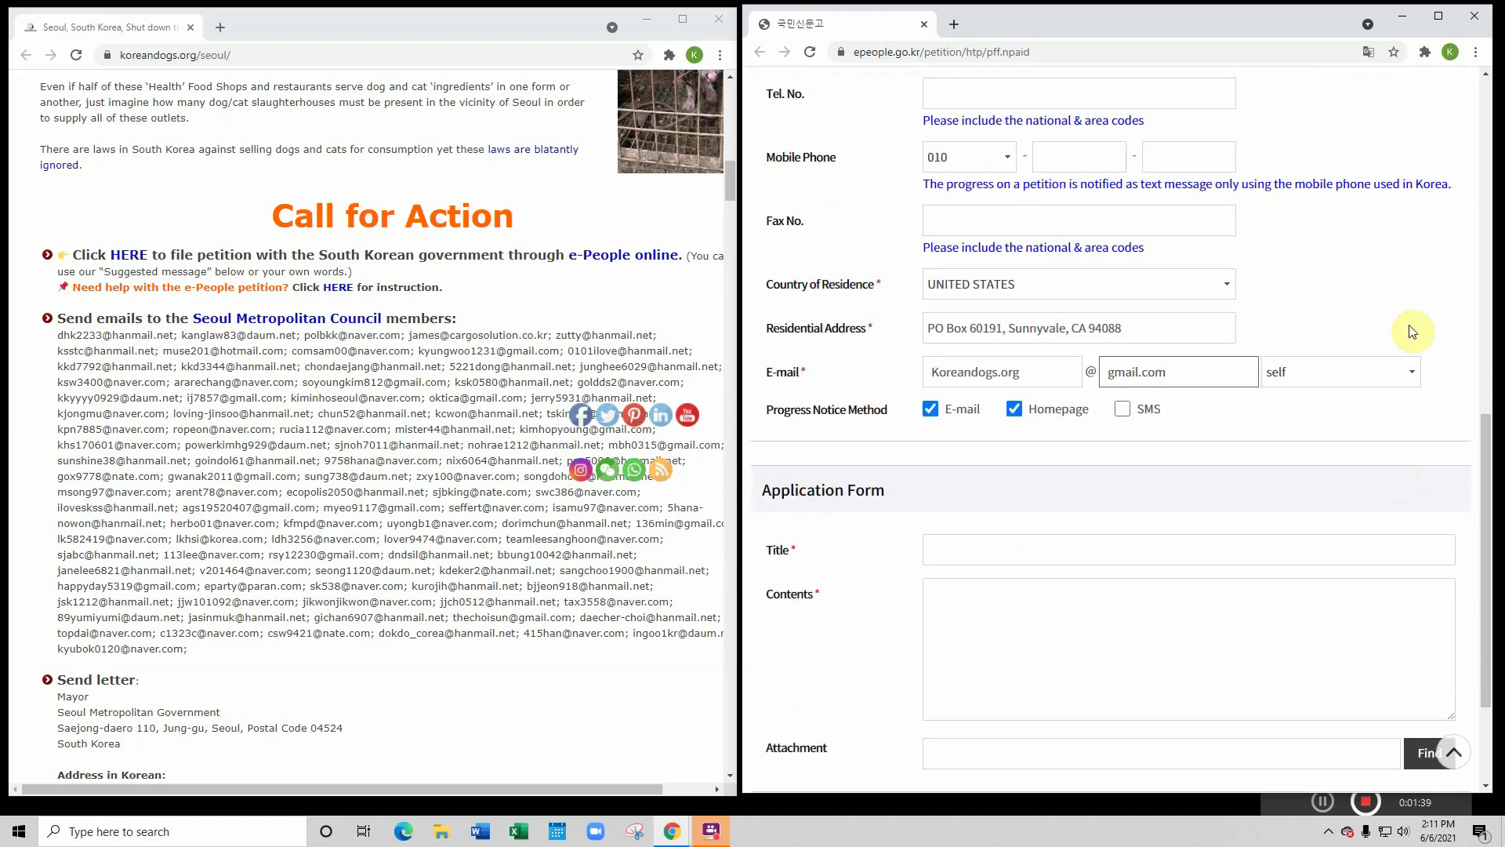
scroll(1129, 463, down, 1)
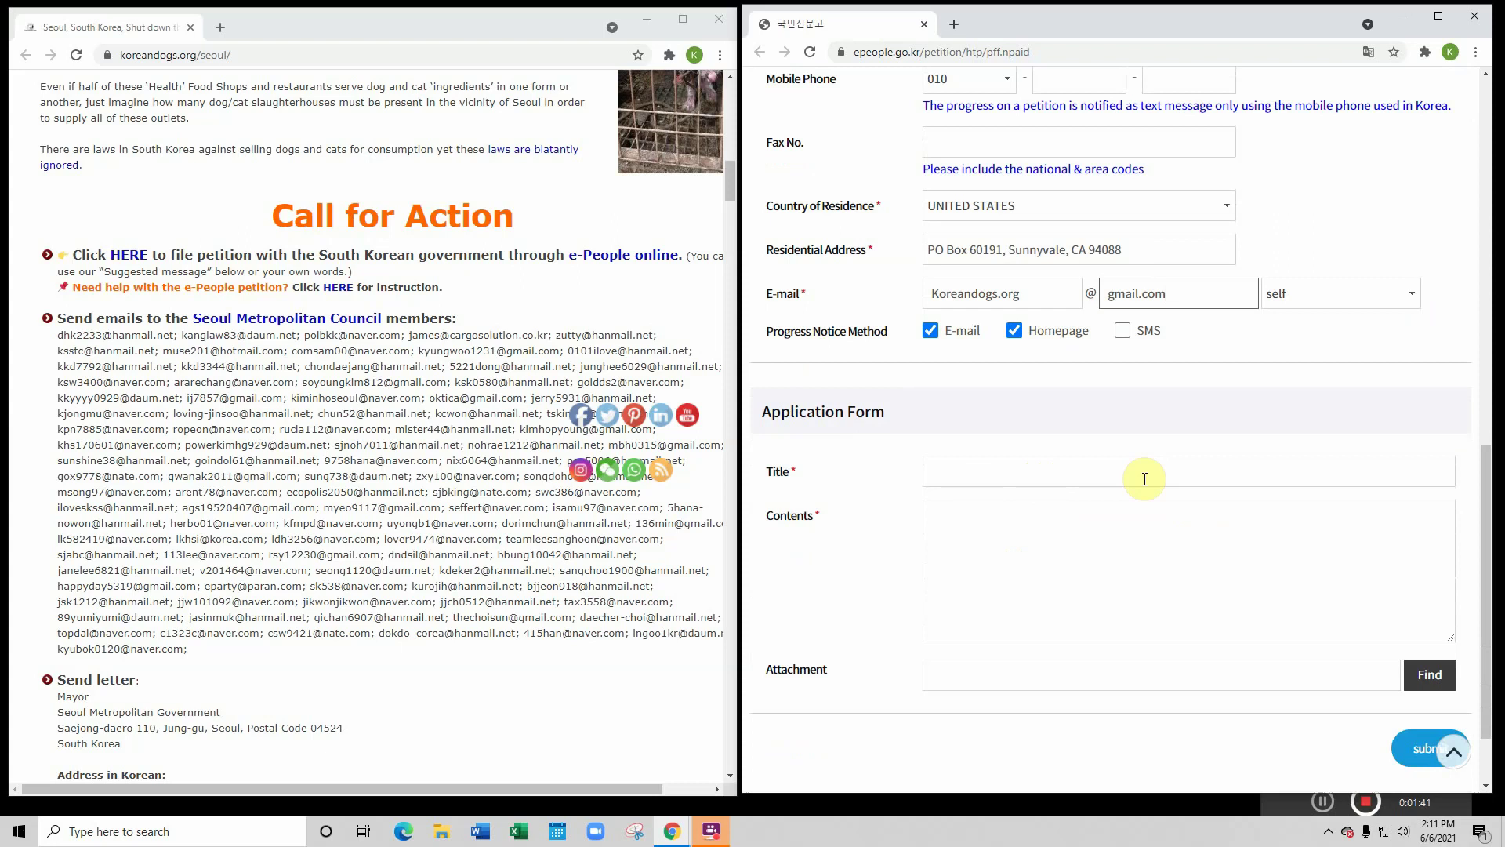
scroll(1058, 458, down, 1)
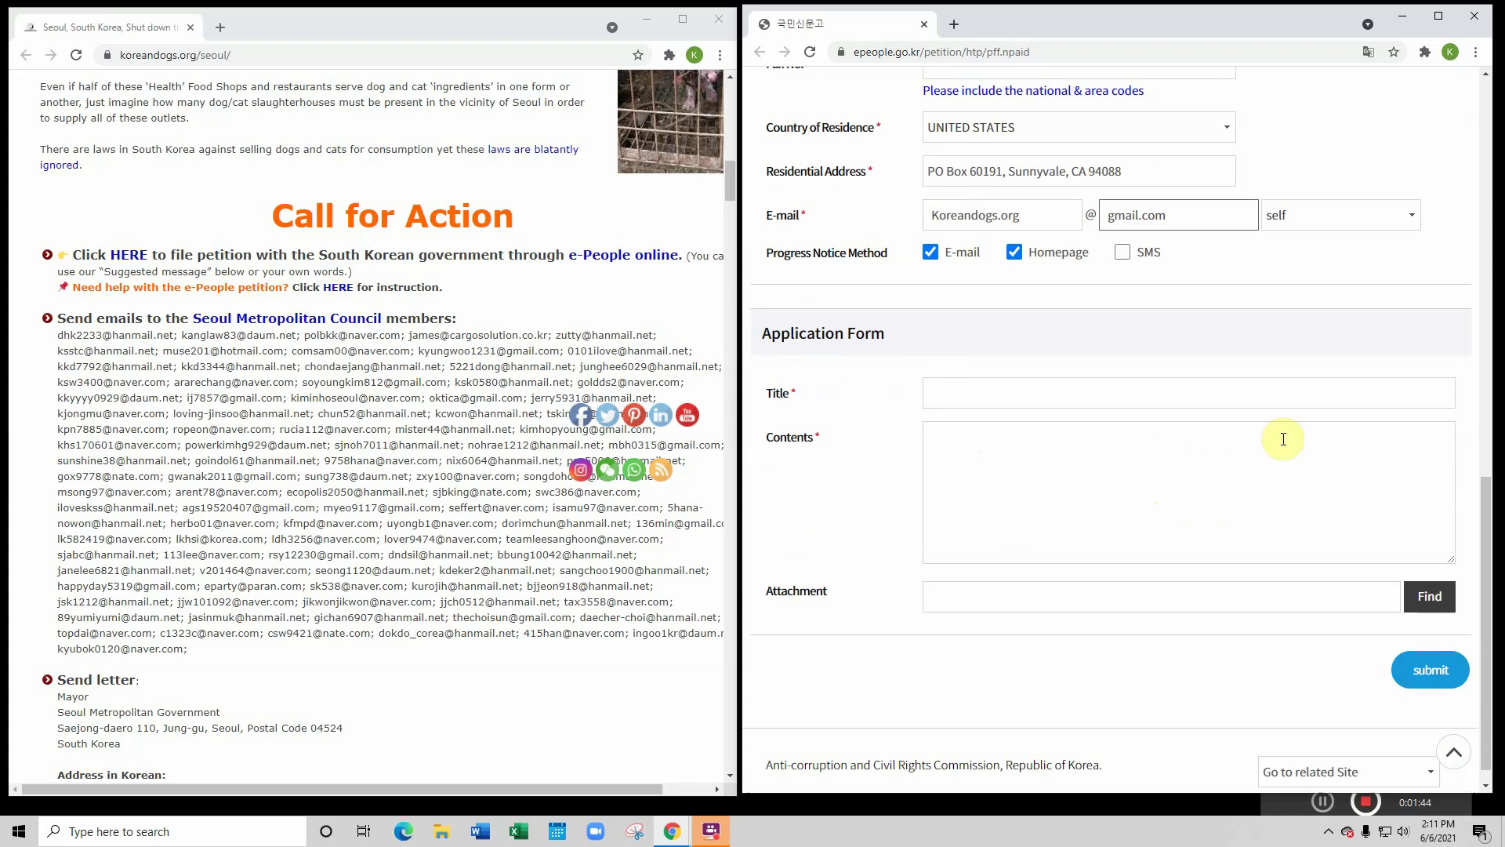
scroll(684, 392, down, 11)
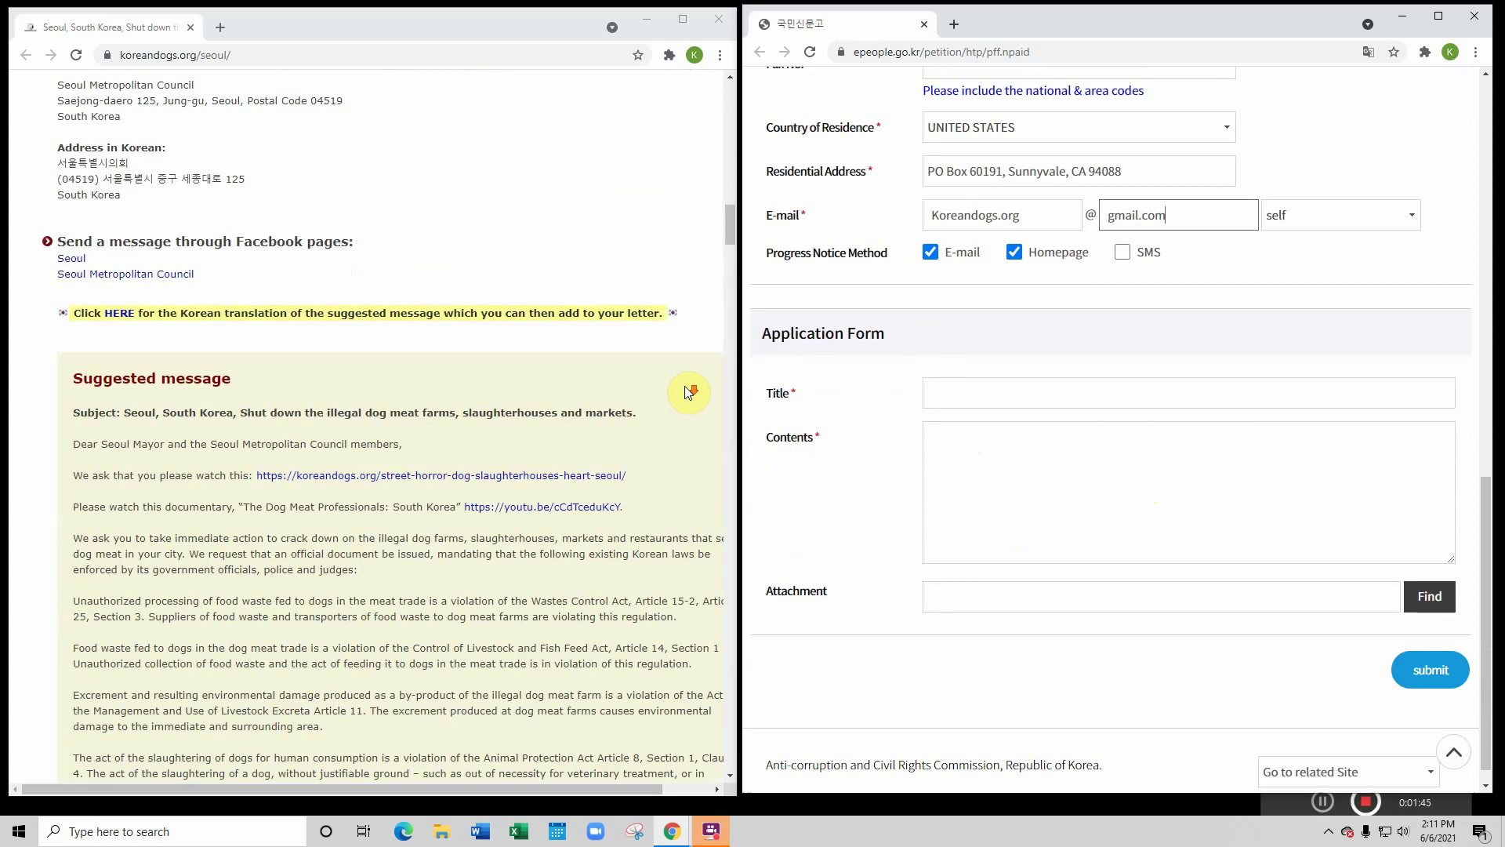
scroll(681, 390, down, 2)
scroll(680, 386, down, 1)
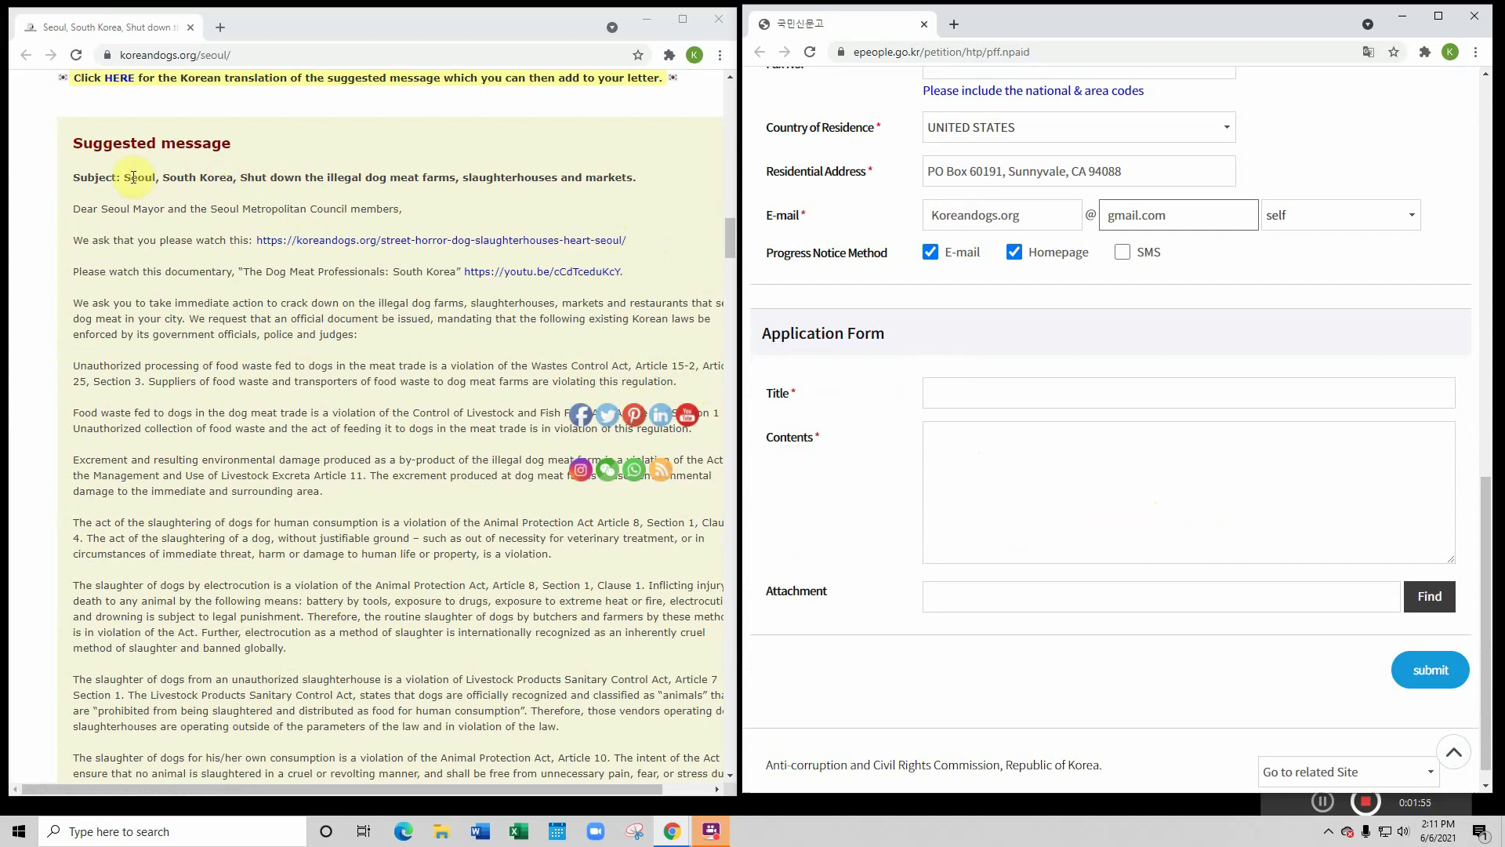
- Copy the suggested subject line into the petition Title
drag(126, 178, 637, 181)
key(ctrl+c)
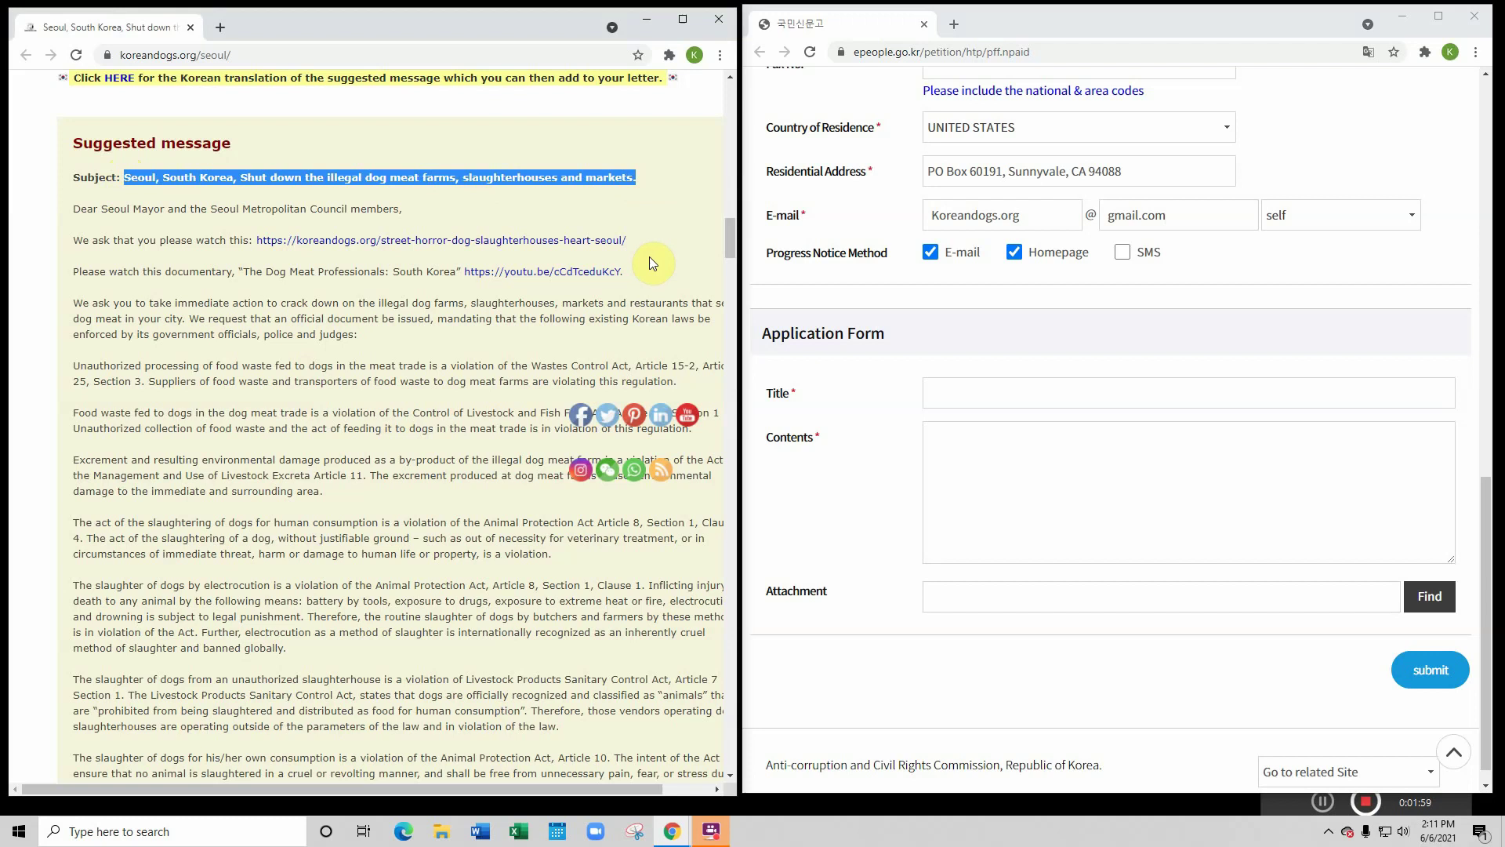
click(959, 391)
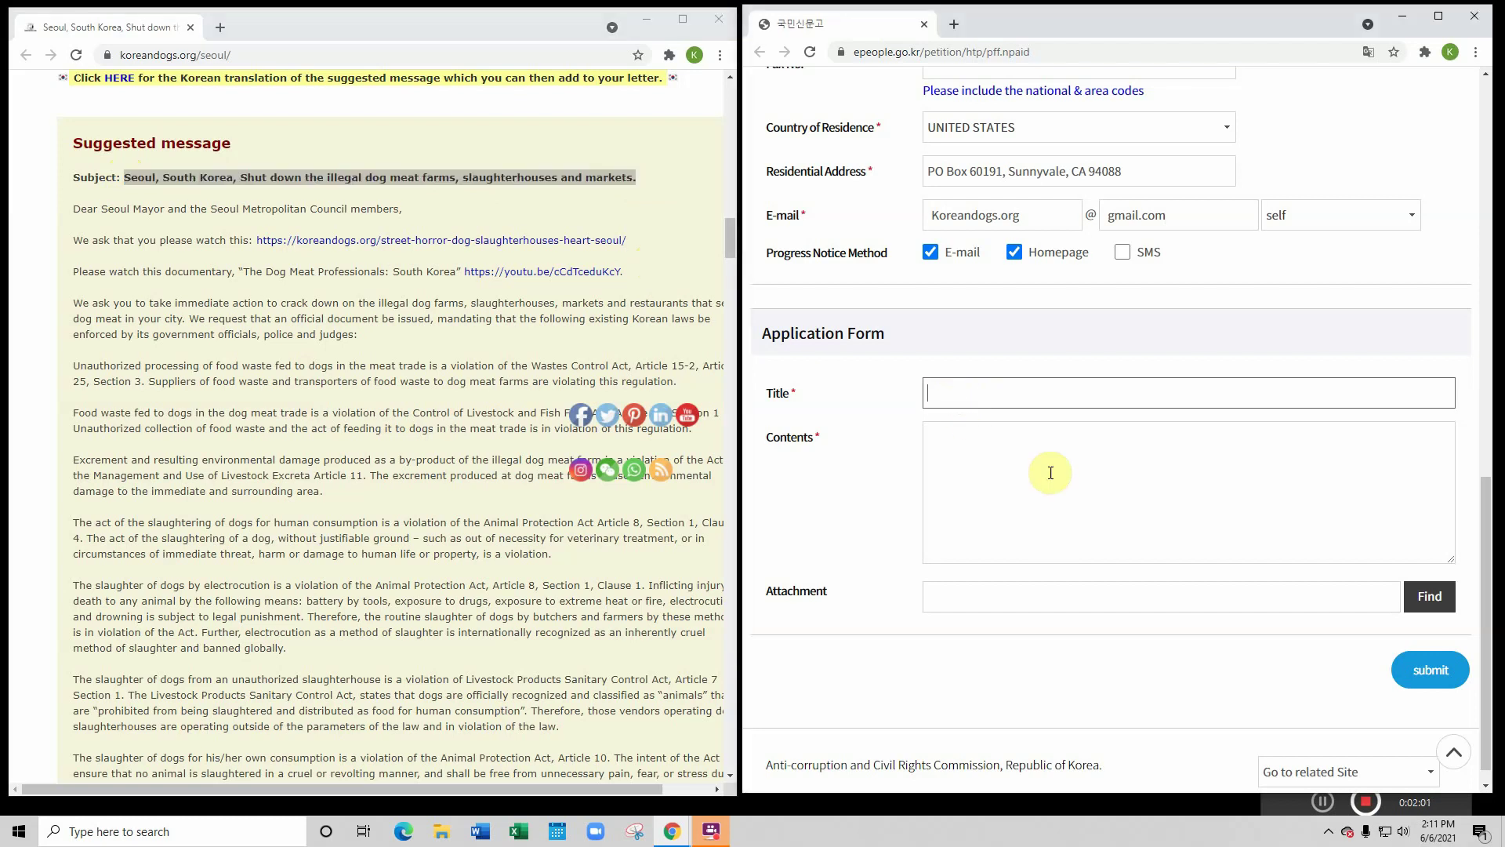
key(ctrl+v)
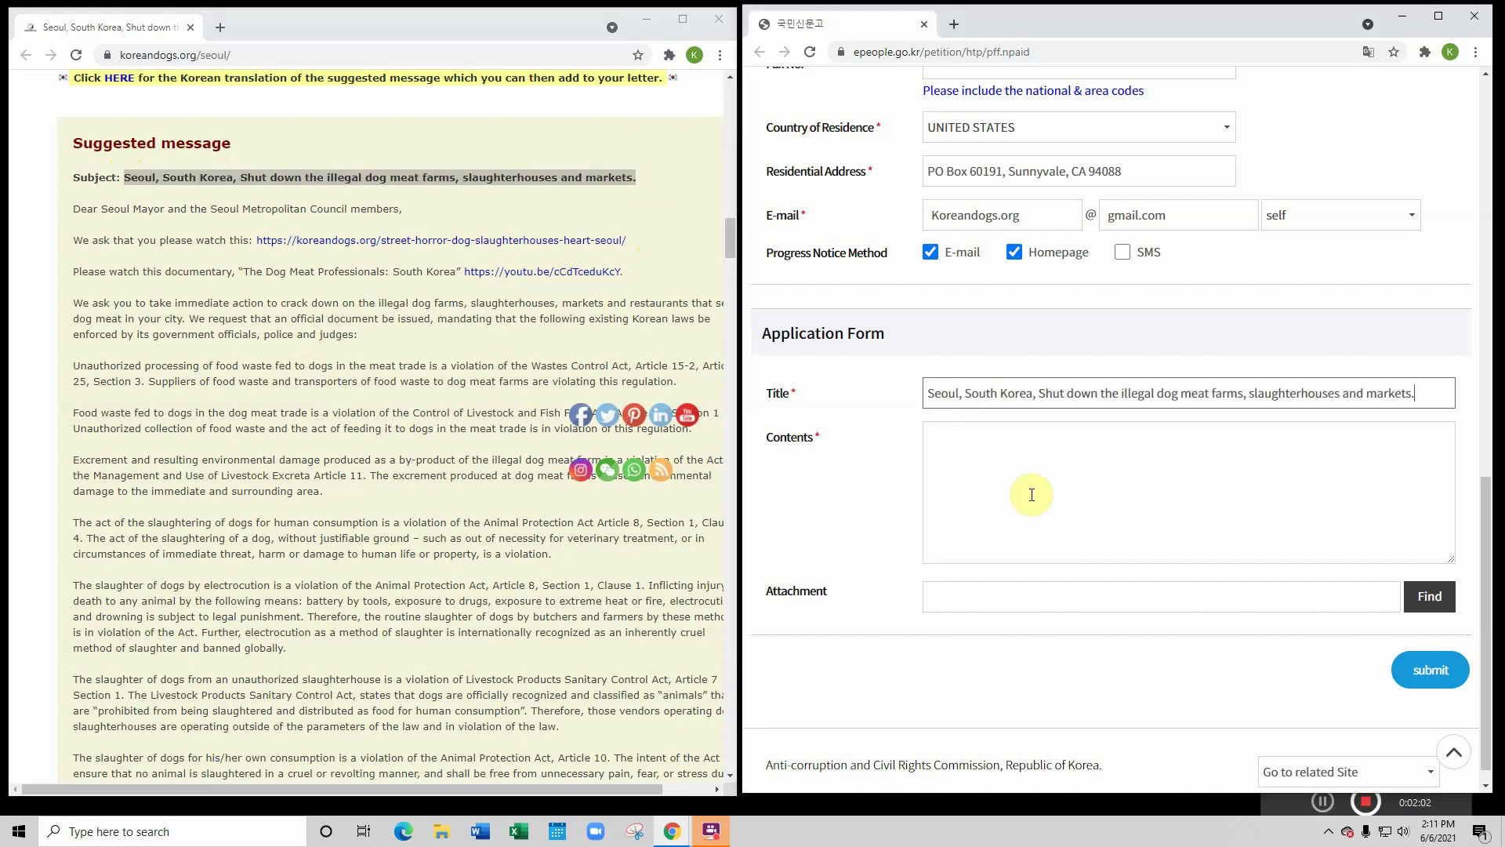
- Copy the English suggested message body into Contents
click(162, 242)
drag(72, 206, 436, 654)
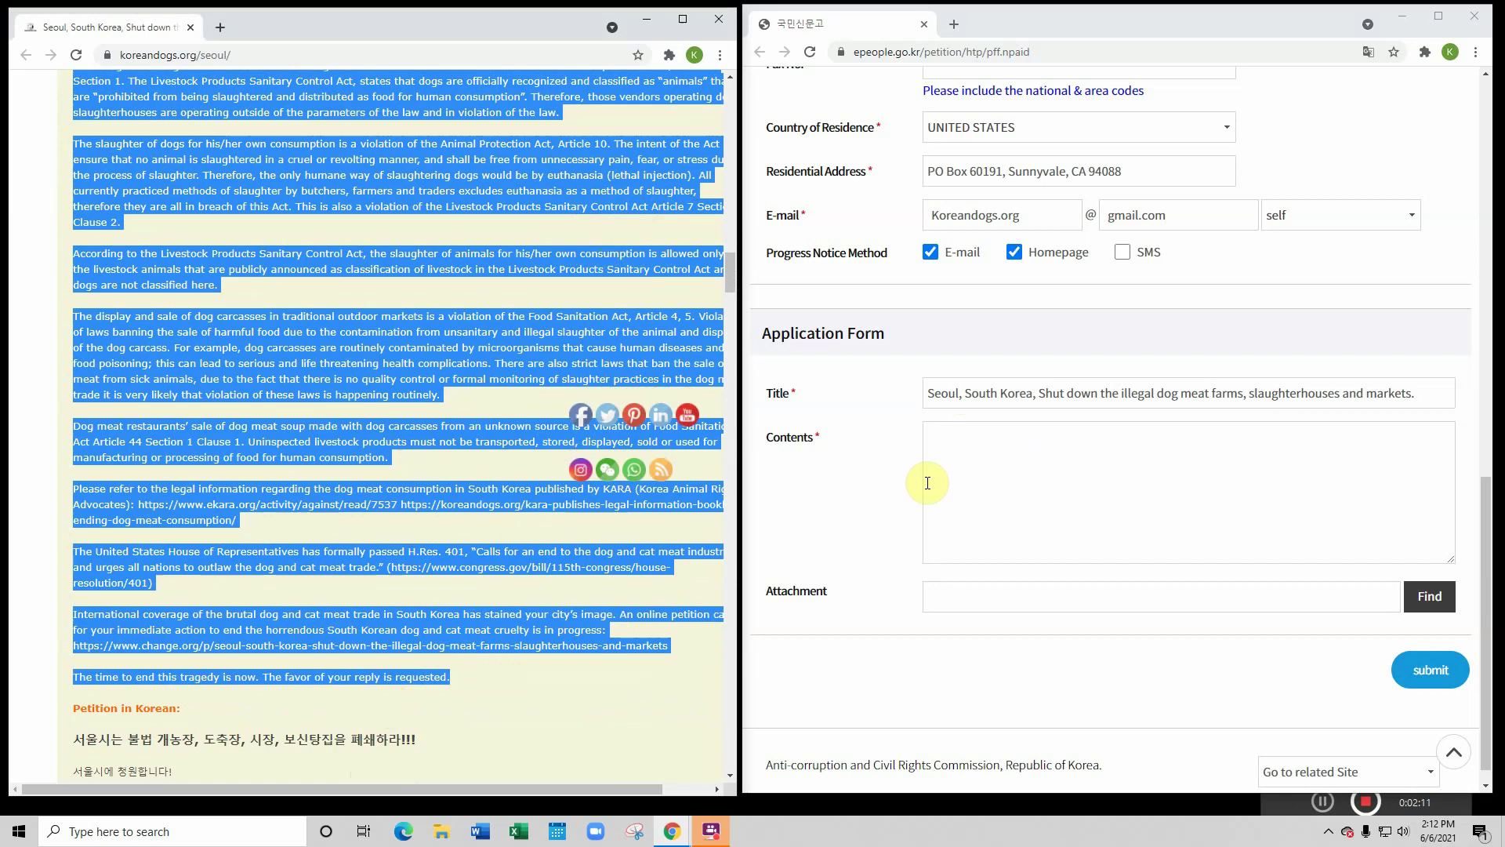
click(944, 436)
key(ctrl+v)
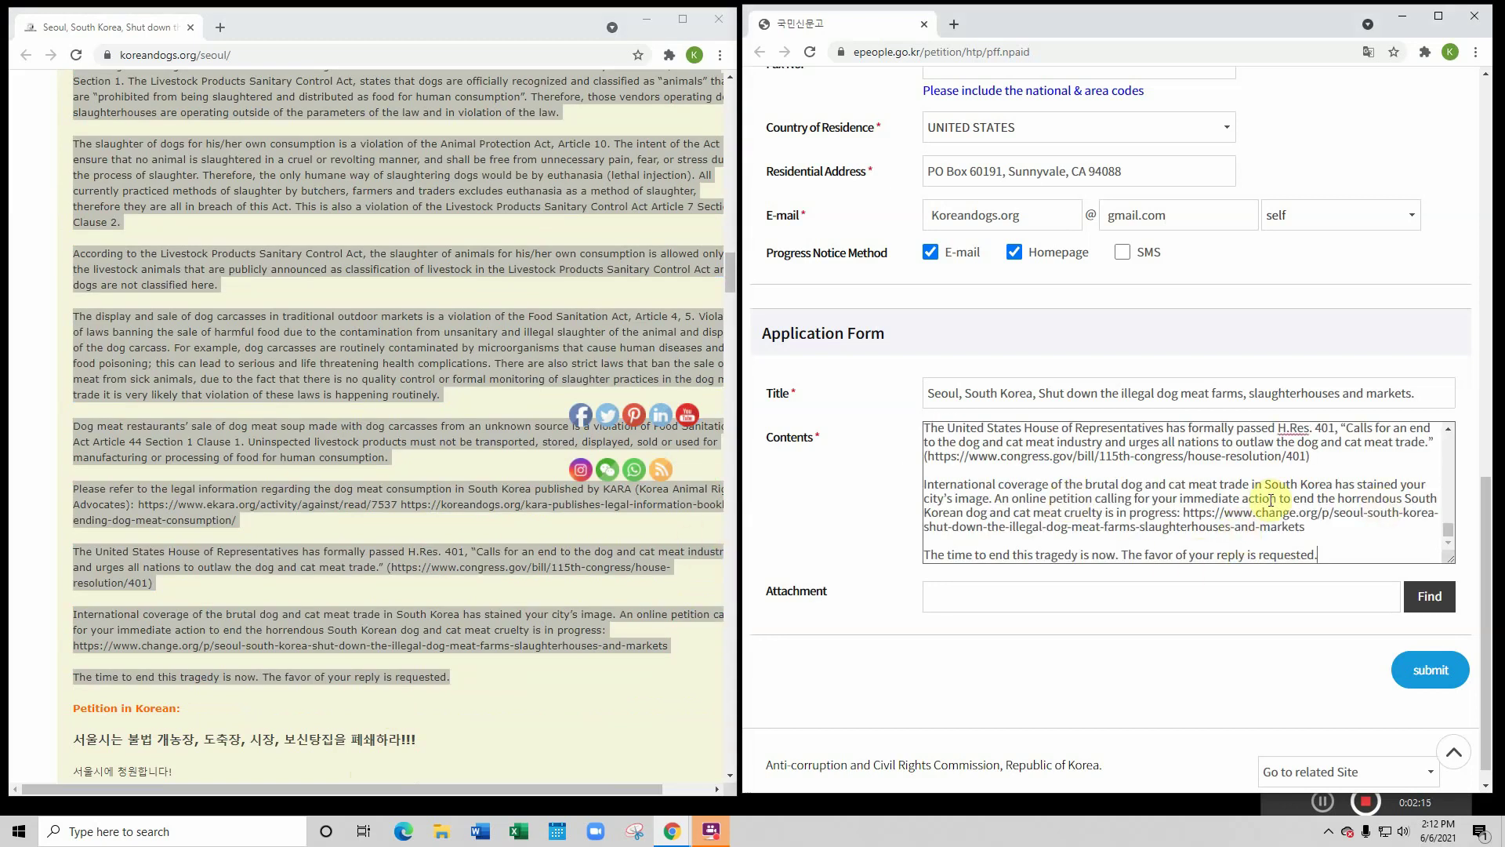
scroll(627, 595, down, 5)
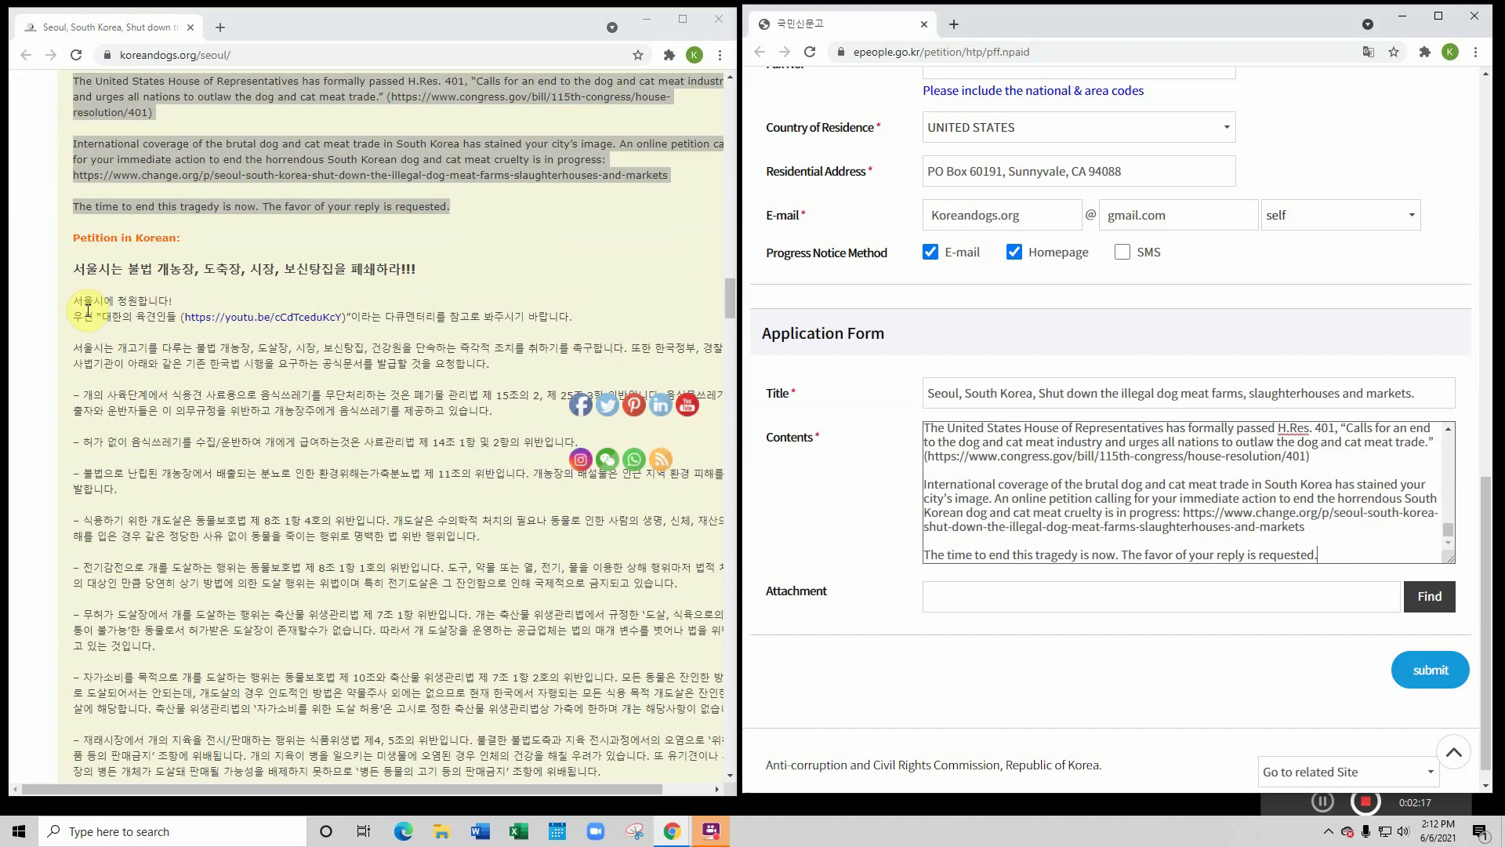
- Append the copied Korean petition text to the end of Contents
drag(76, 267, 706, 630)
key(ctrl+c)
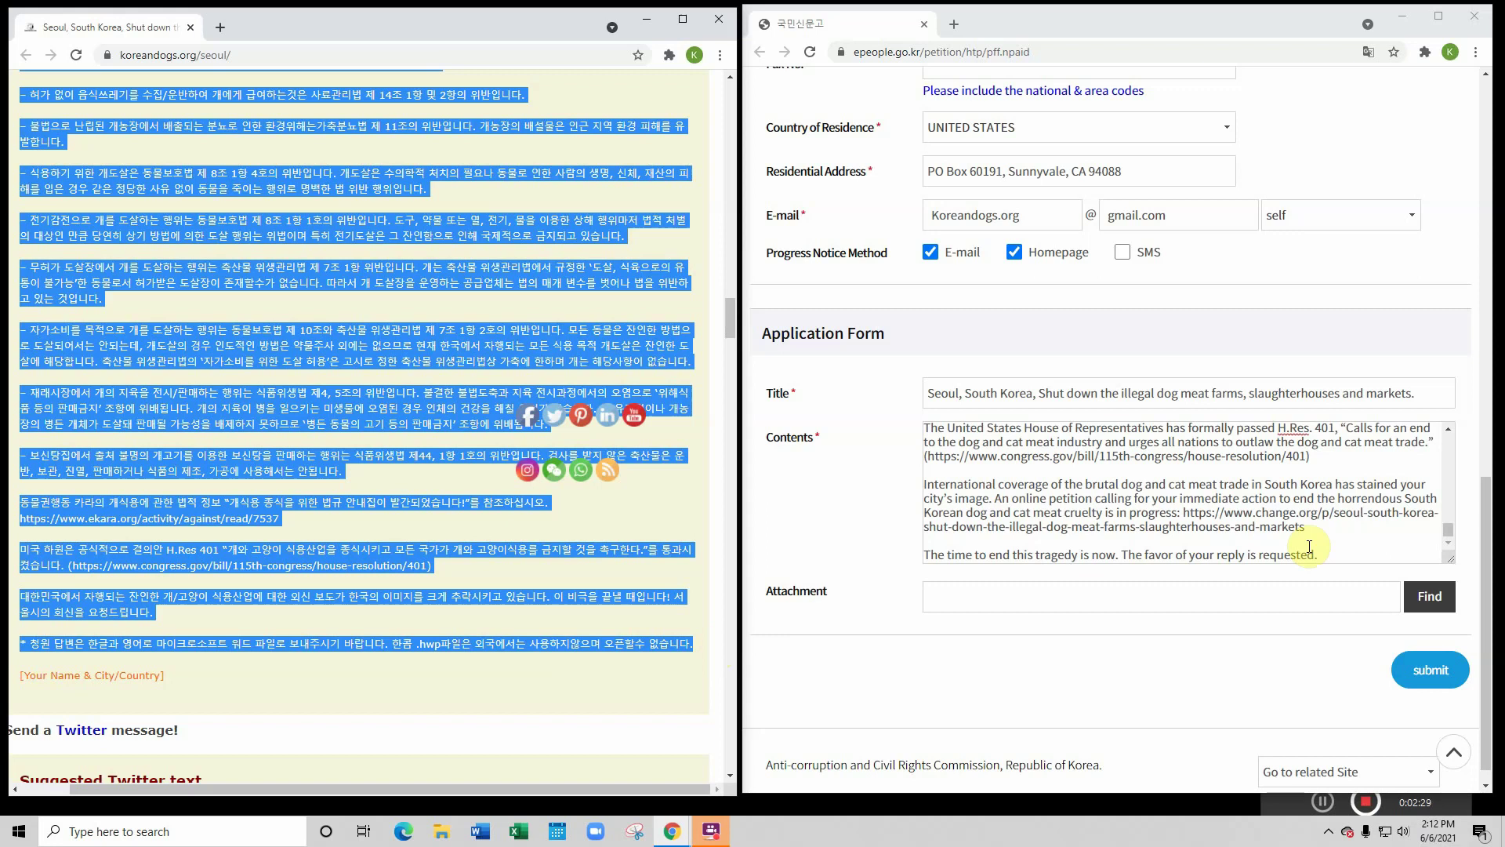
click(1335, 552)
key(ctrl+v)
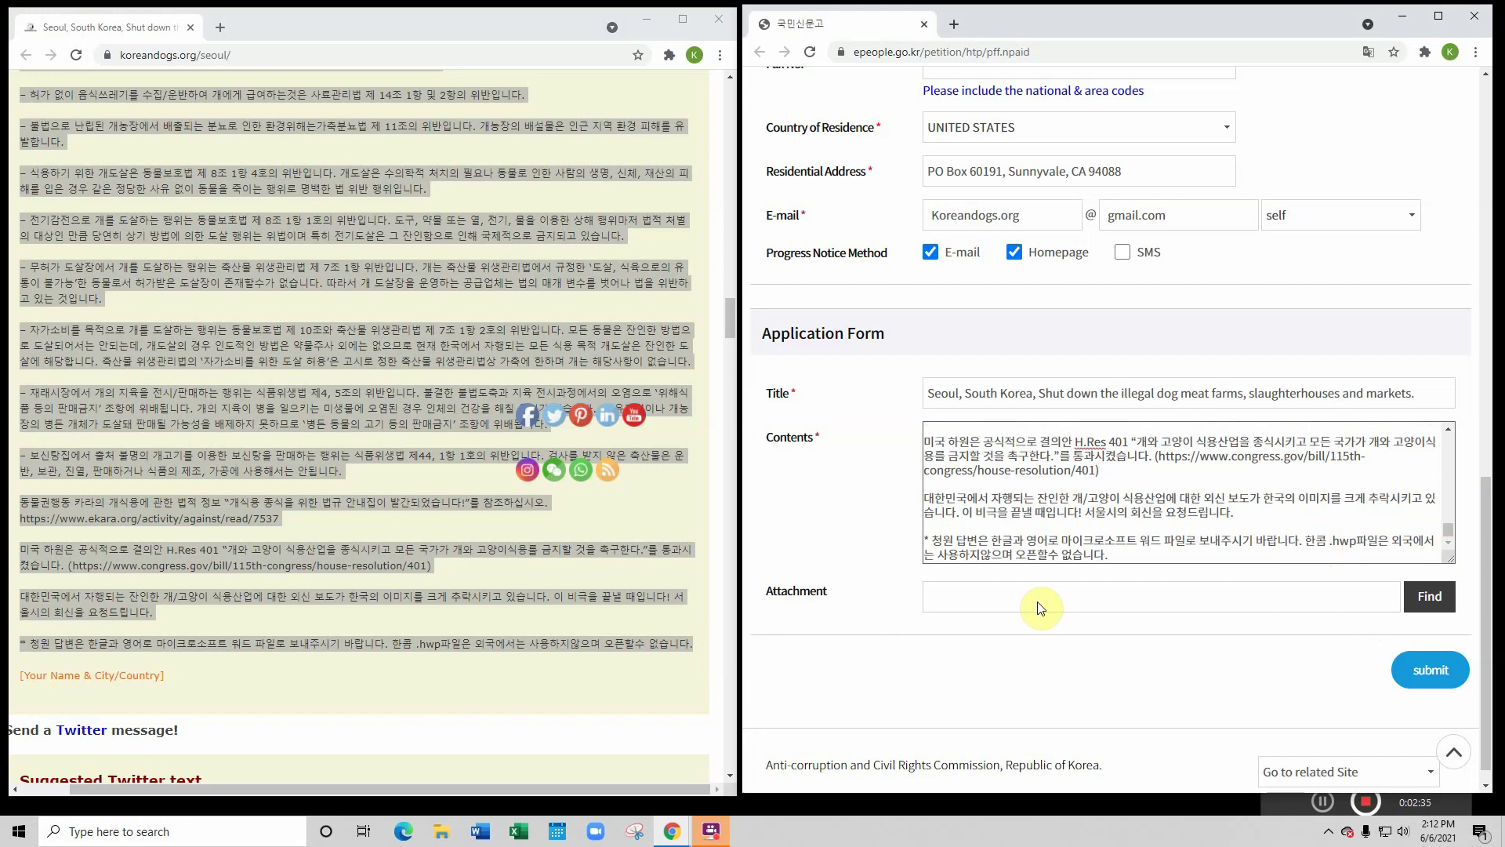
click(1428, 601)
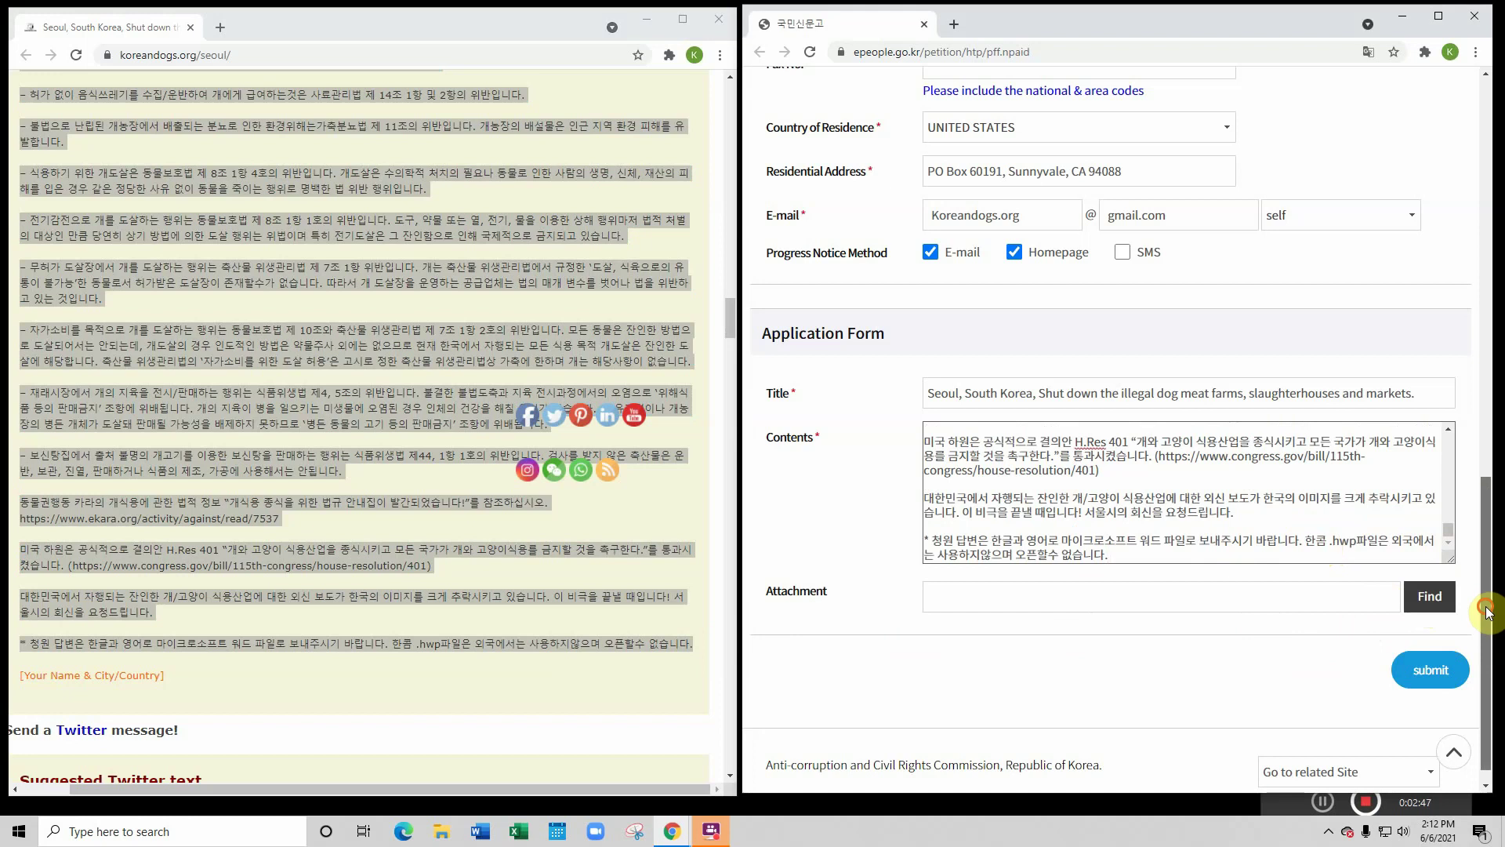
- Scroll to the bottom of the completed form and submit the petition
scroll(1485, 612, down, 1)
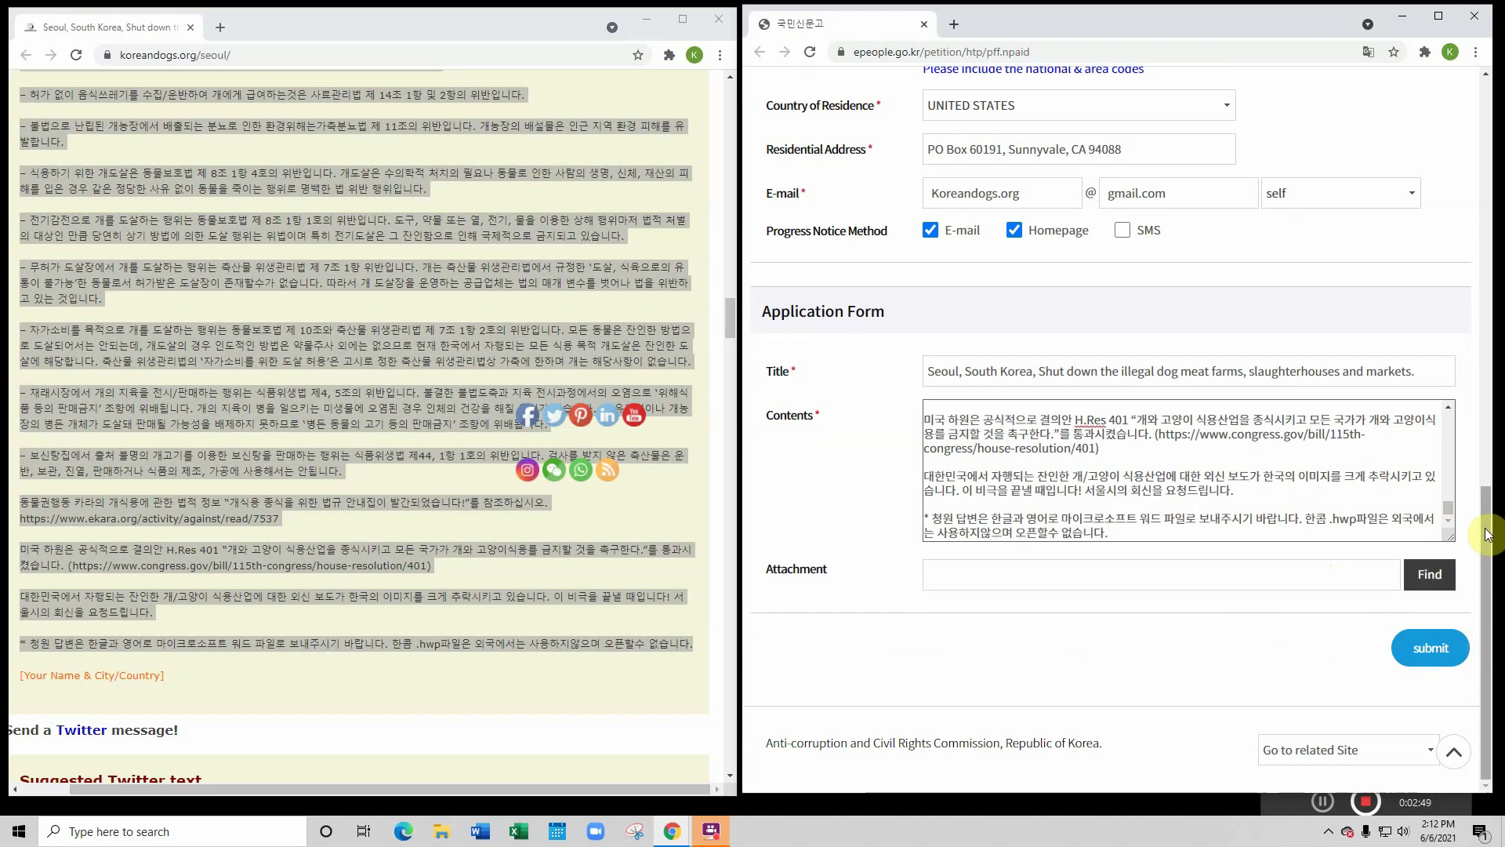
mouse_move(1486, 529)
mouse_down()
mouse_move(1482, 128)
mouse_move(1487, 527)
mouse_up()
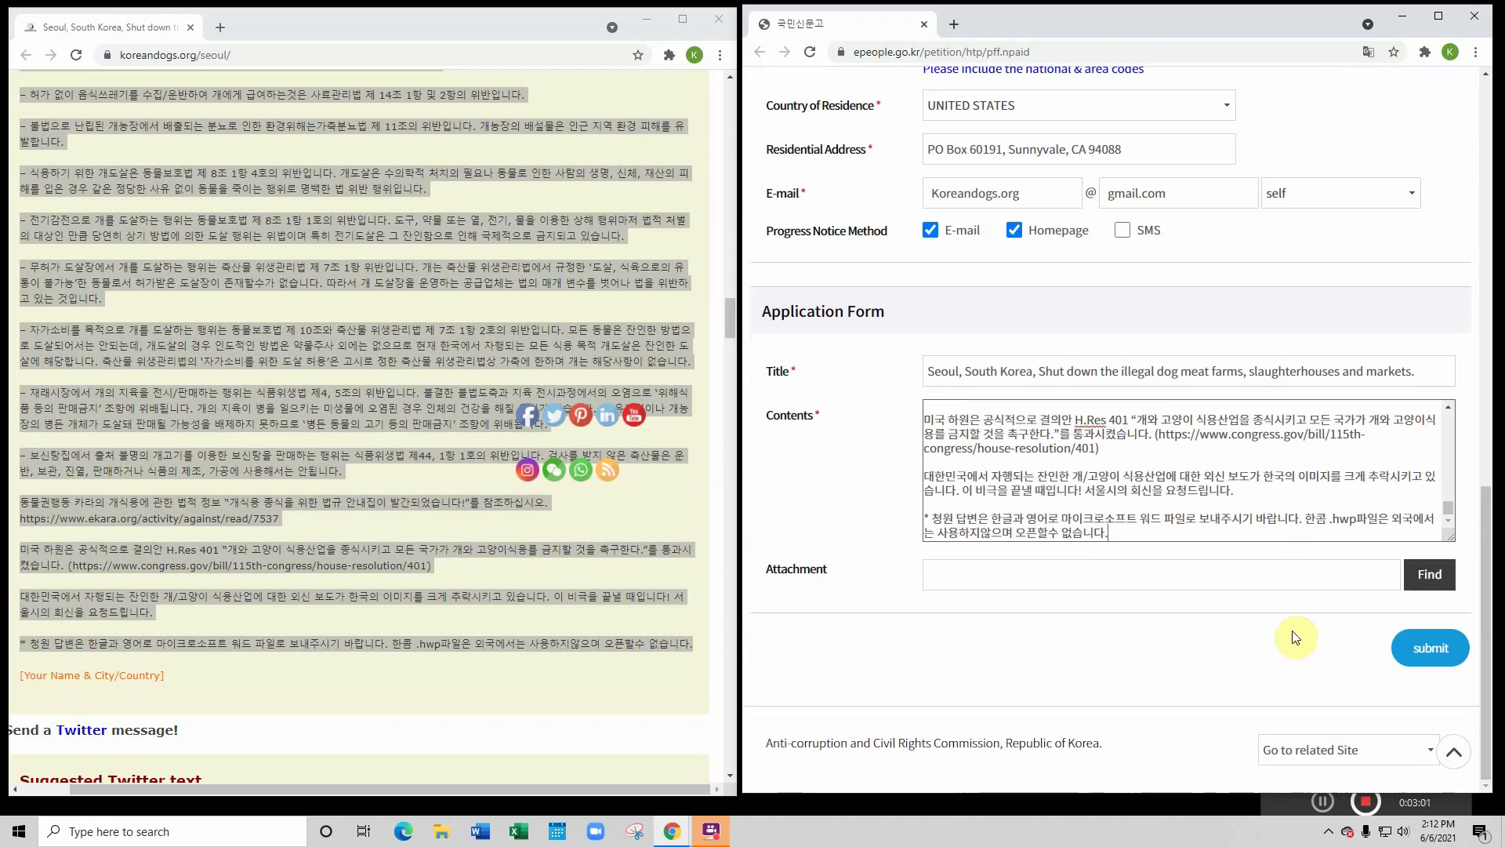
click(1432, 651)
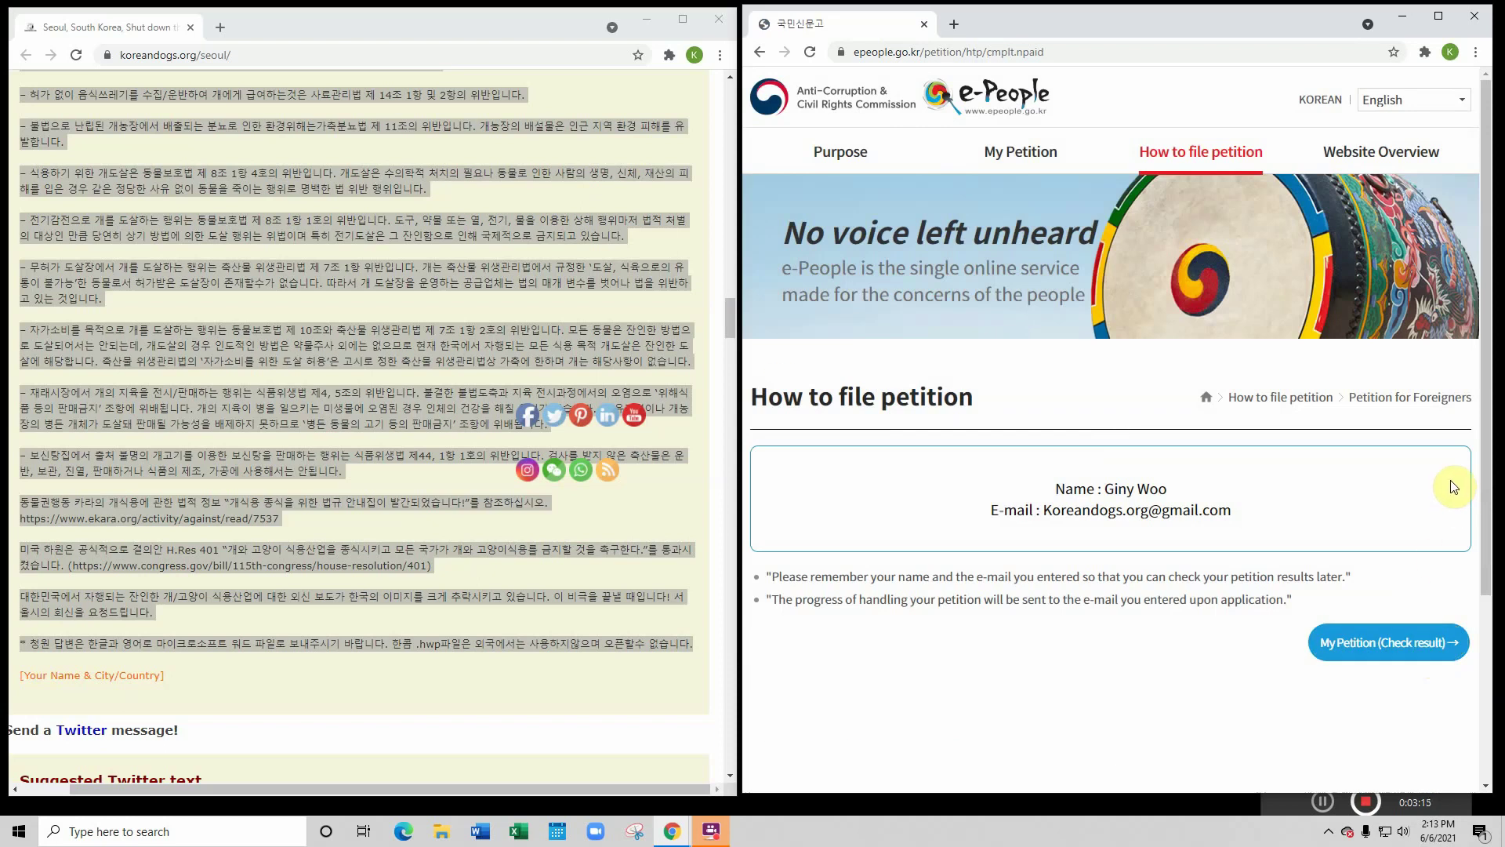
- Scroll through the confirmation page to review the petitioner's name and e-mail
scroll(1454, 486, down, 3)
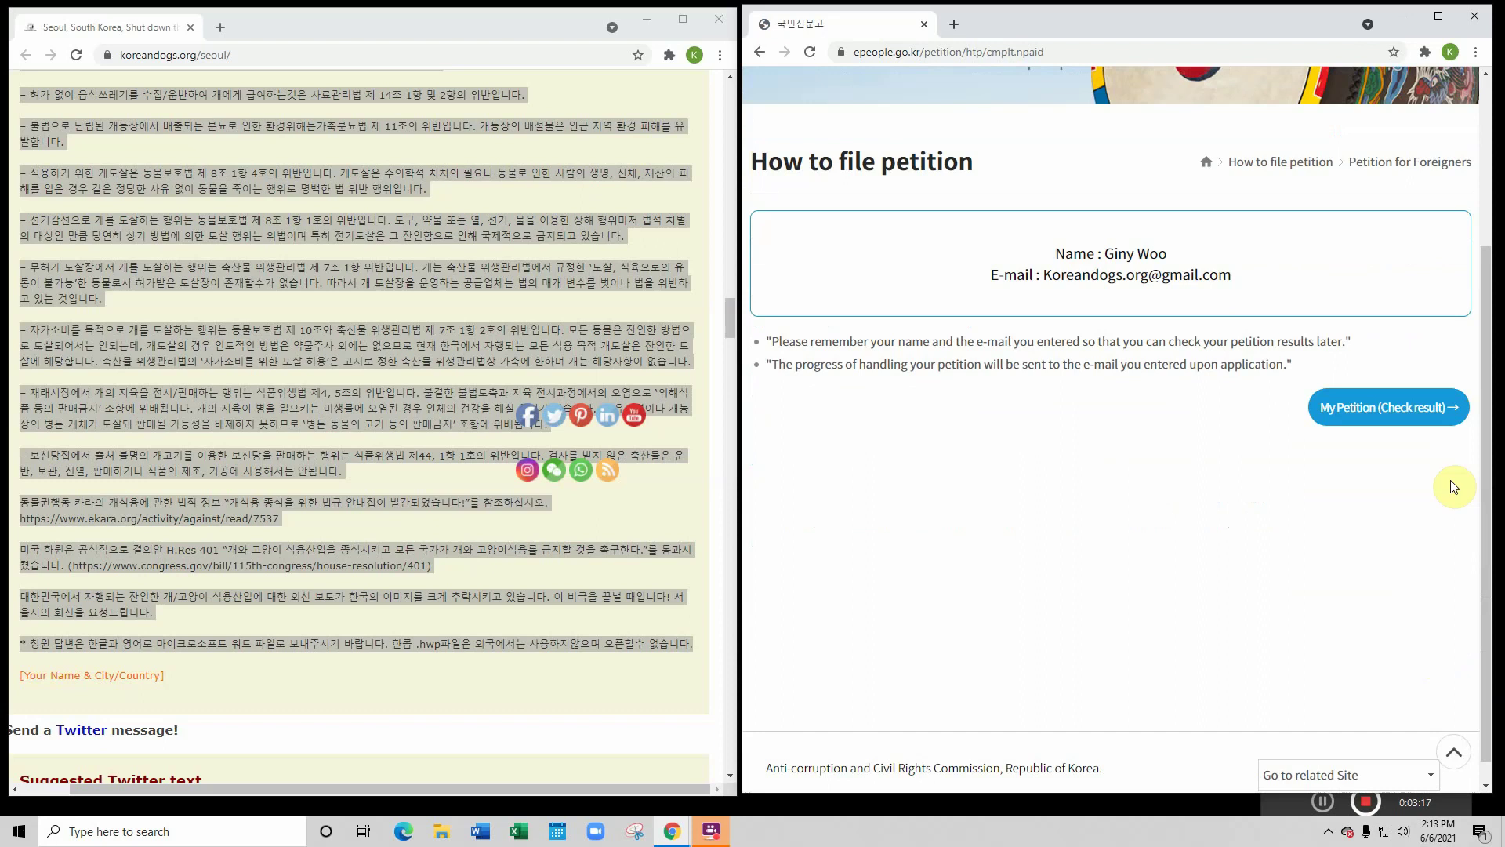
scroll(1454, 486, up, 2)
scroll(1454, 486, up, 2)
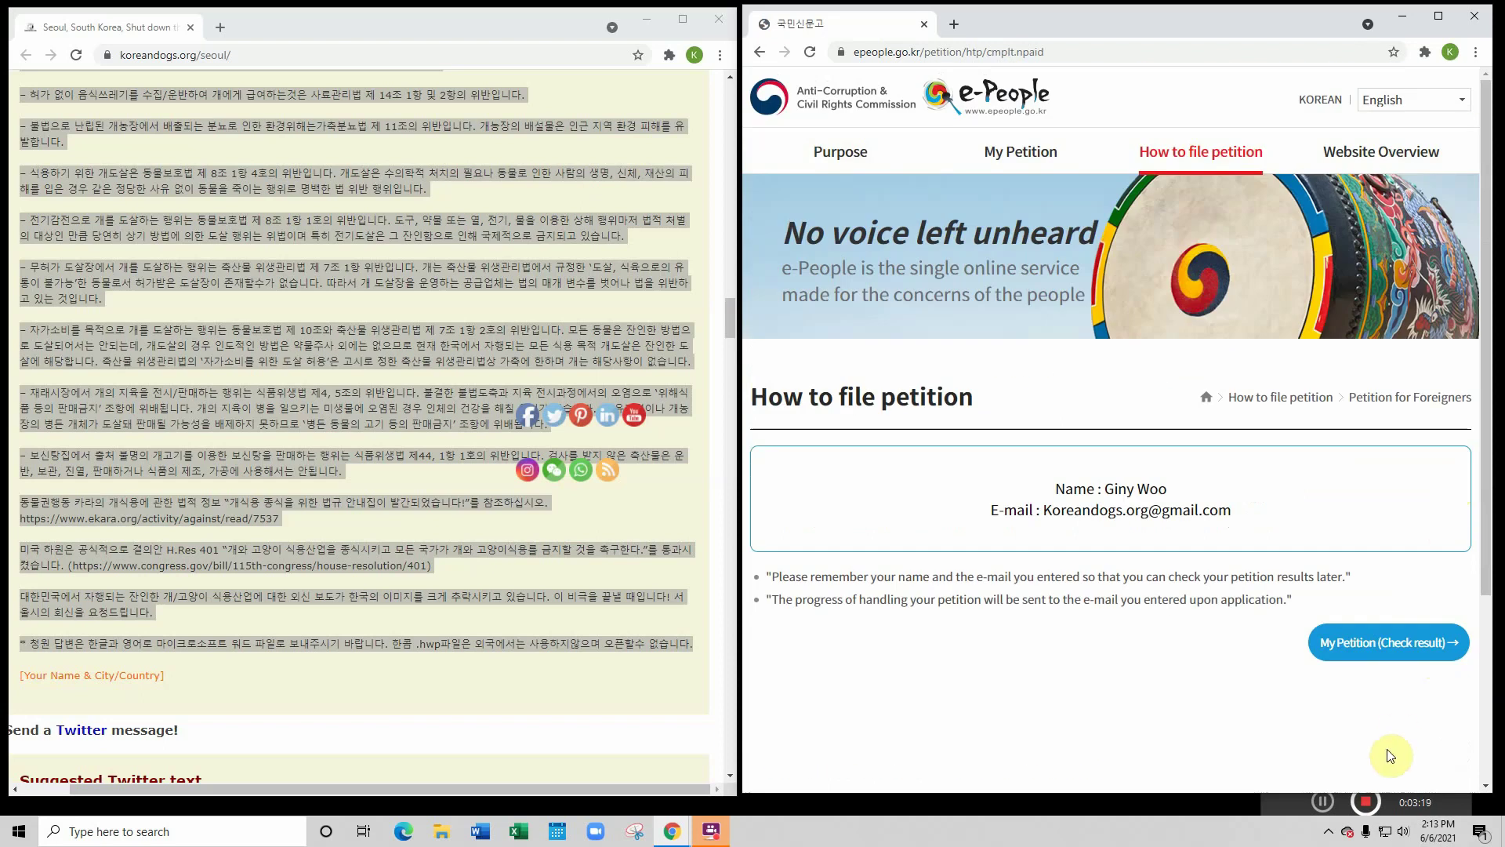